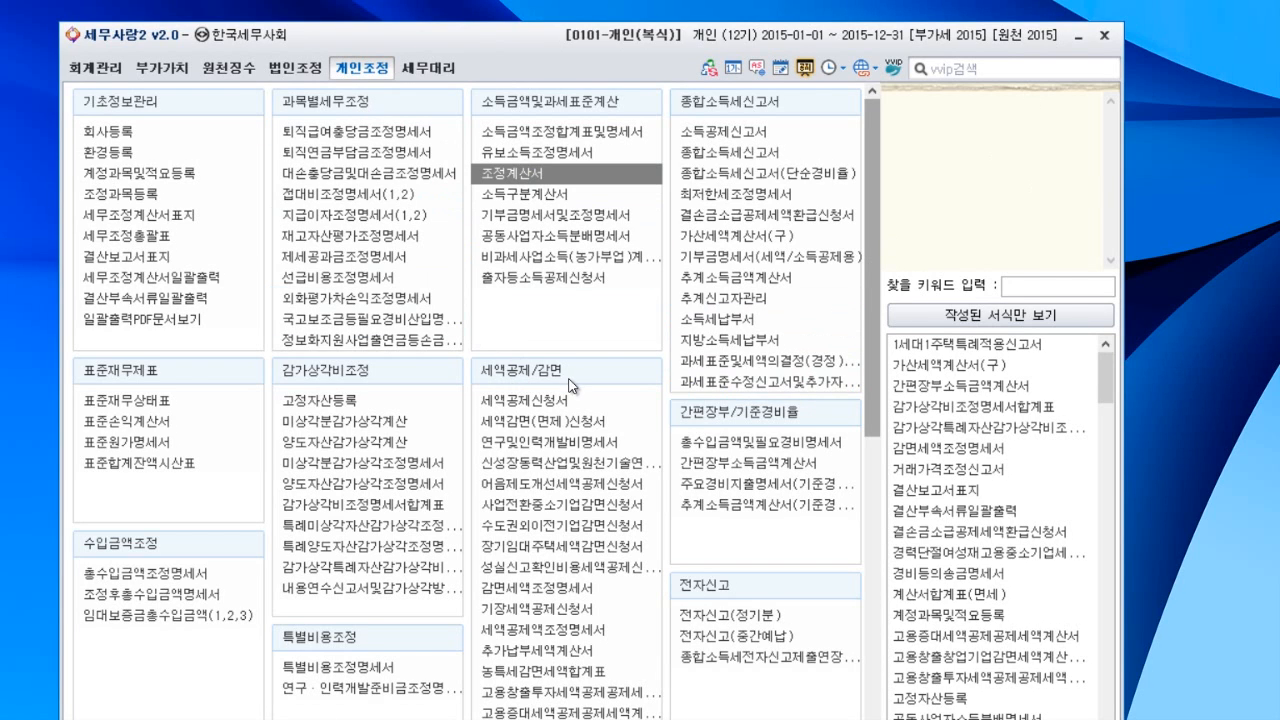
Open the 감면세액조정명세서 form and assign code 317, 중소기업에 대한 특별세액감면, to row 1.
{"action": "left_click", "coordinate": [556, 597]}
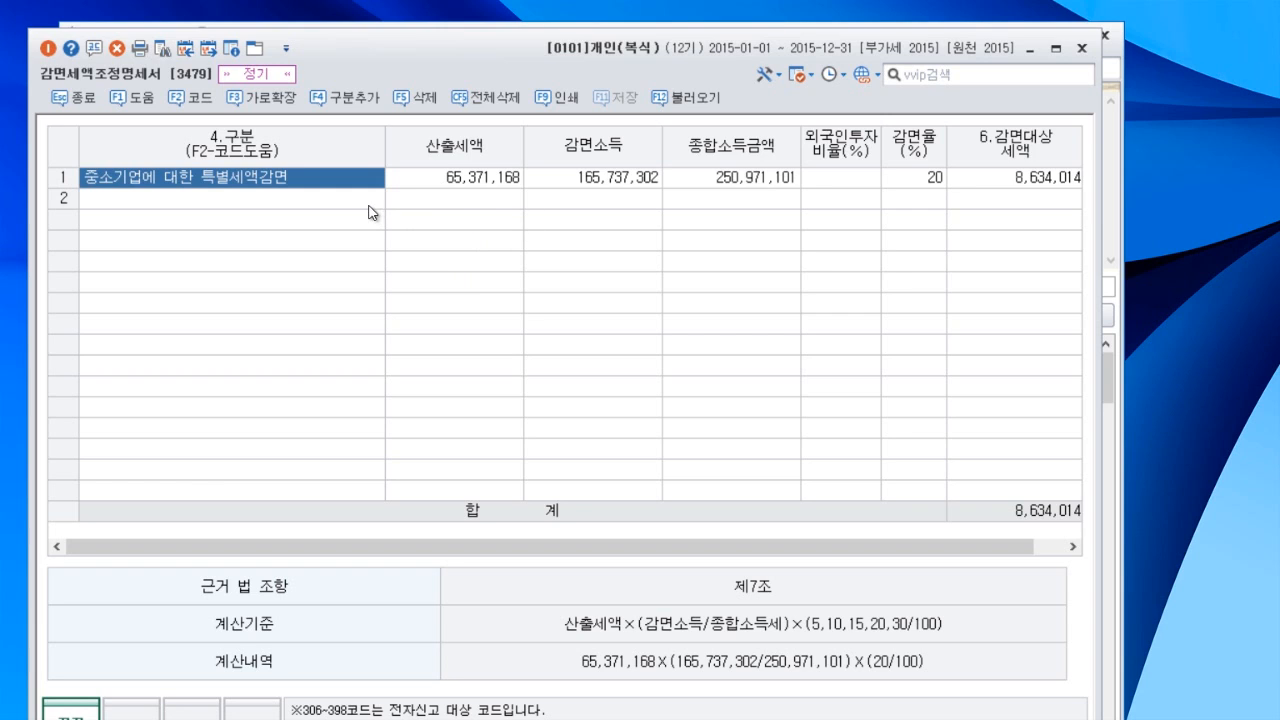
{"action": "left_click", "coordinate": [203, 103]}
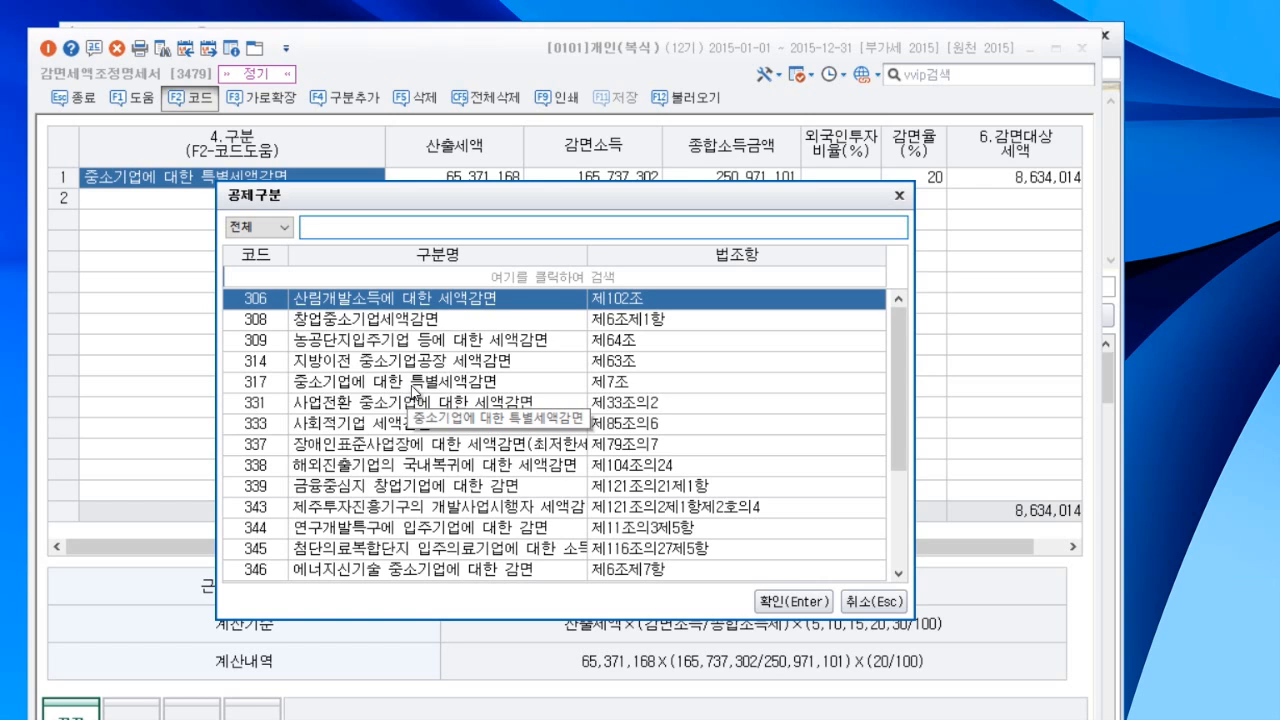
{"action": "left_click", "coordinate": [416, 389]}
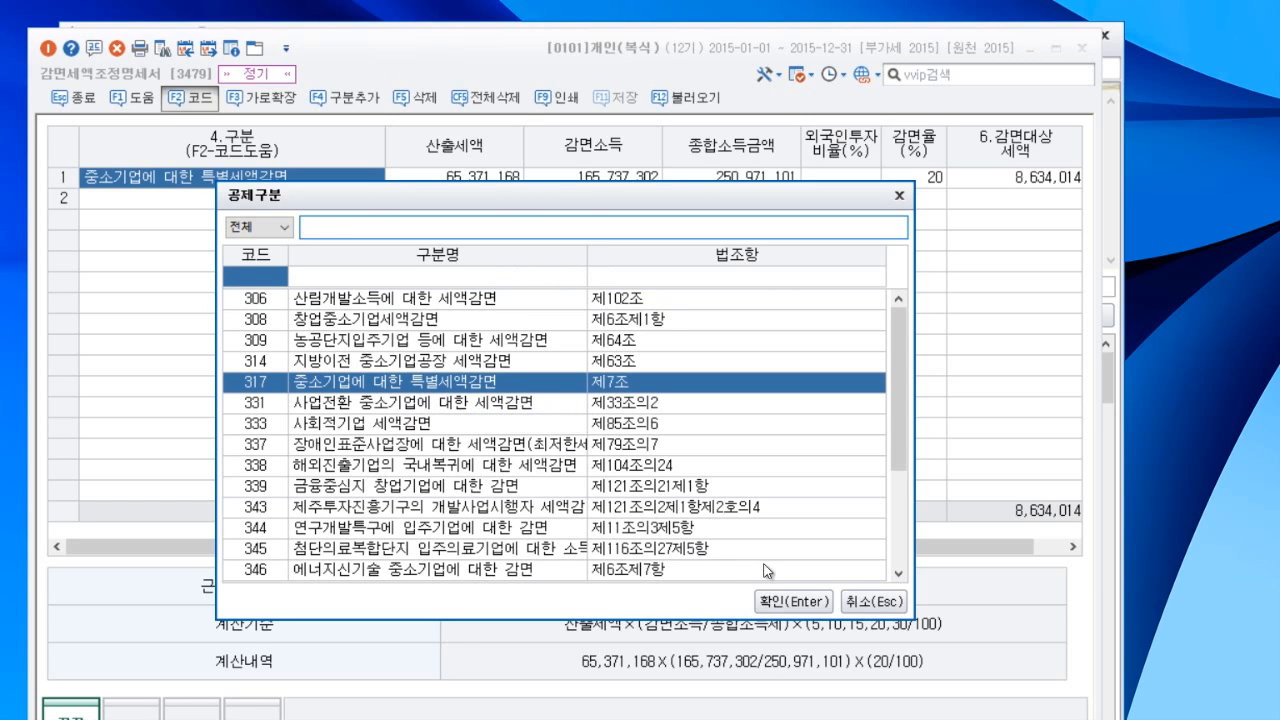
{"action": "left_click", "coordinate": [797, 595]}
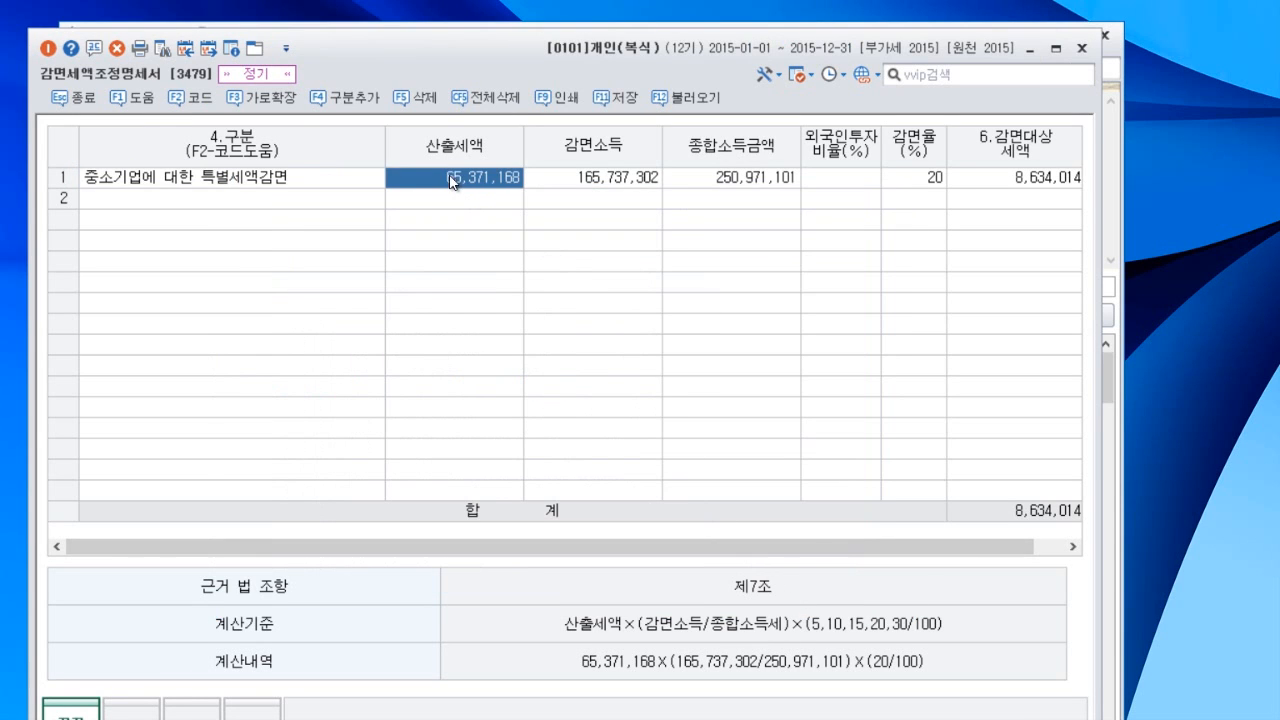
Load the 종합소득금액 and 산출세액 amounts from the 종합소득세신고서 into the reduction row.
{"action": "left_click", "coordinate": [716, 182]}
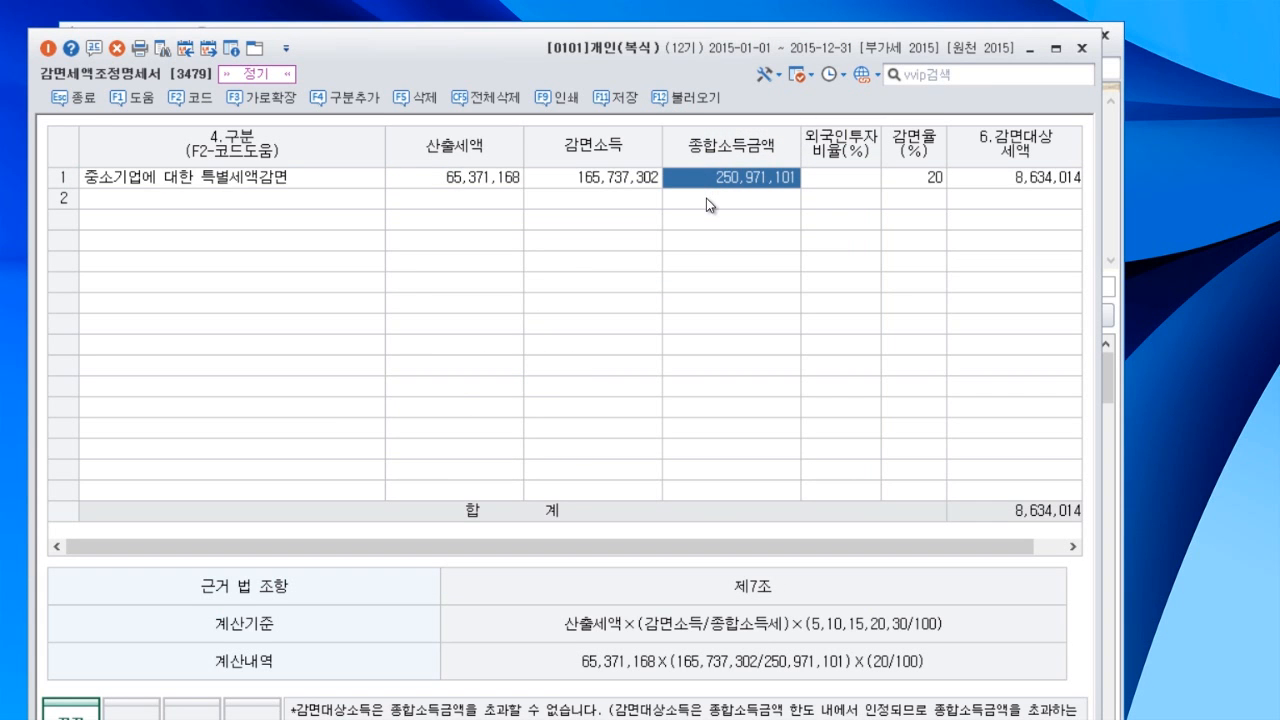
{"action": "left_click", "coordinate": [686, 97]}
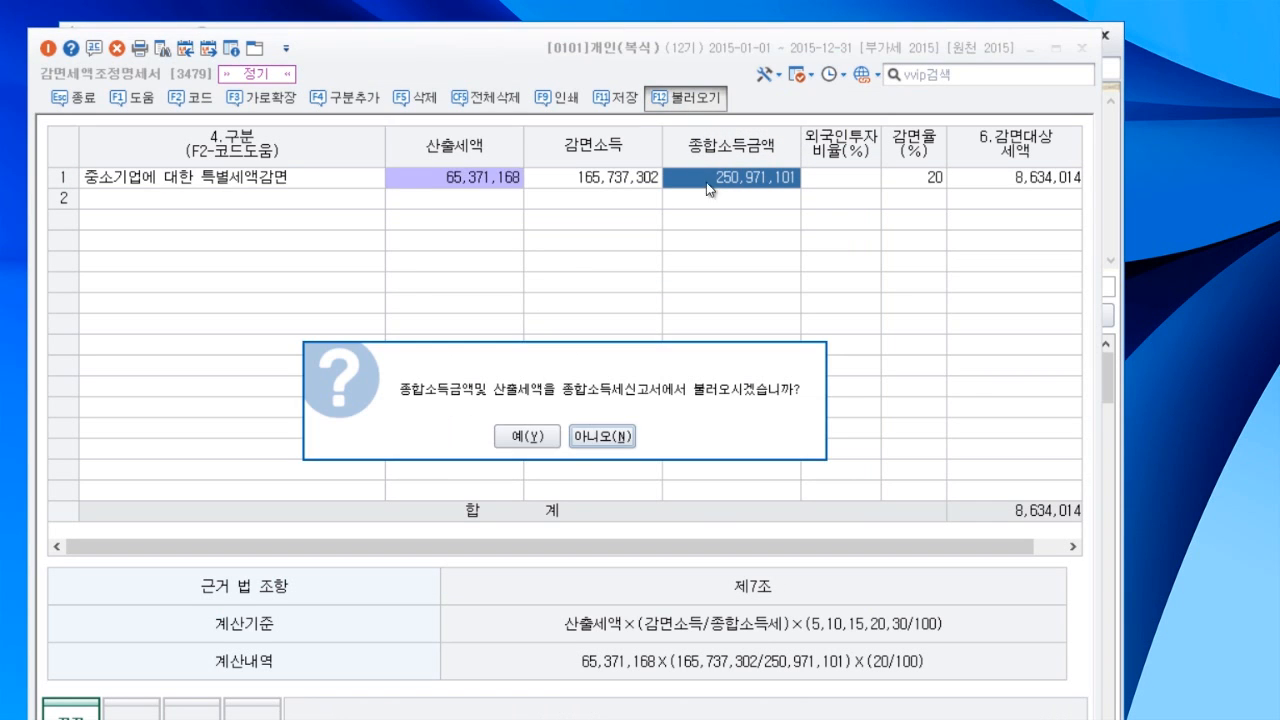
{"action": "left_click", "coordinate": [530, 440]}
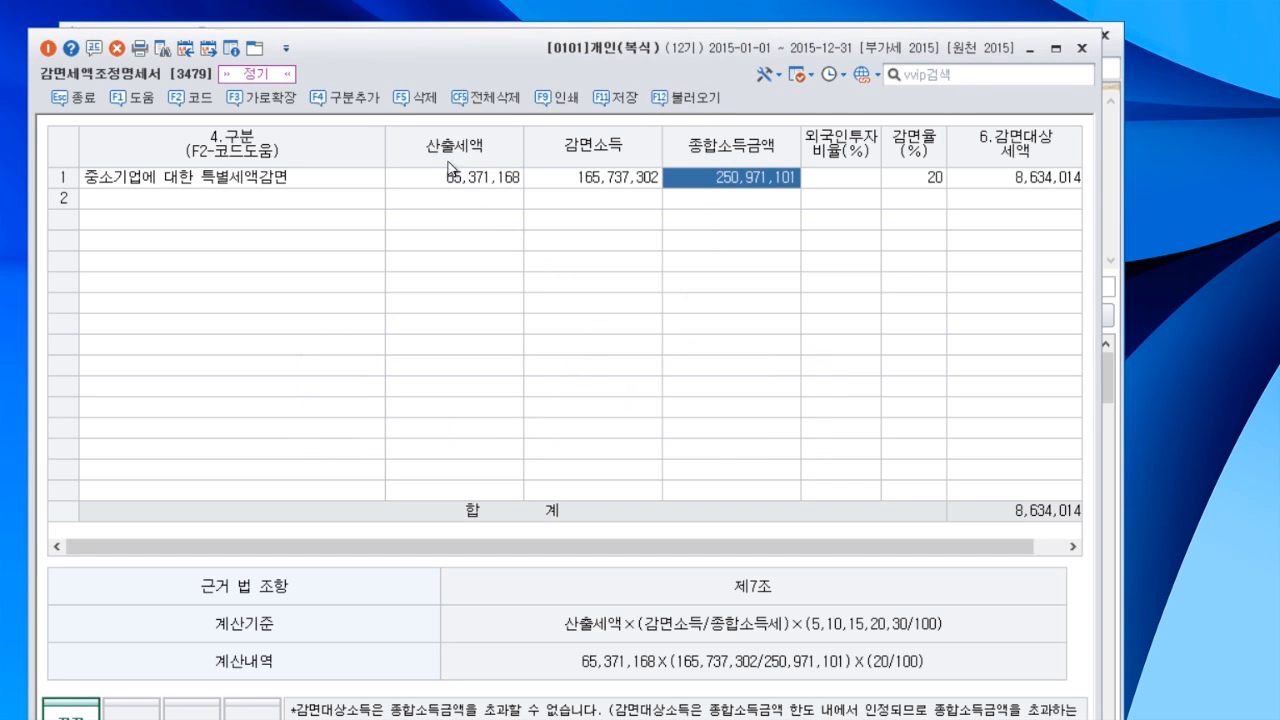
{"action": "left_click", "coordinate": [600, 185]}
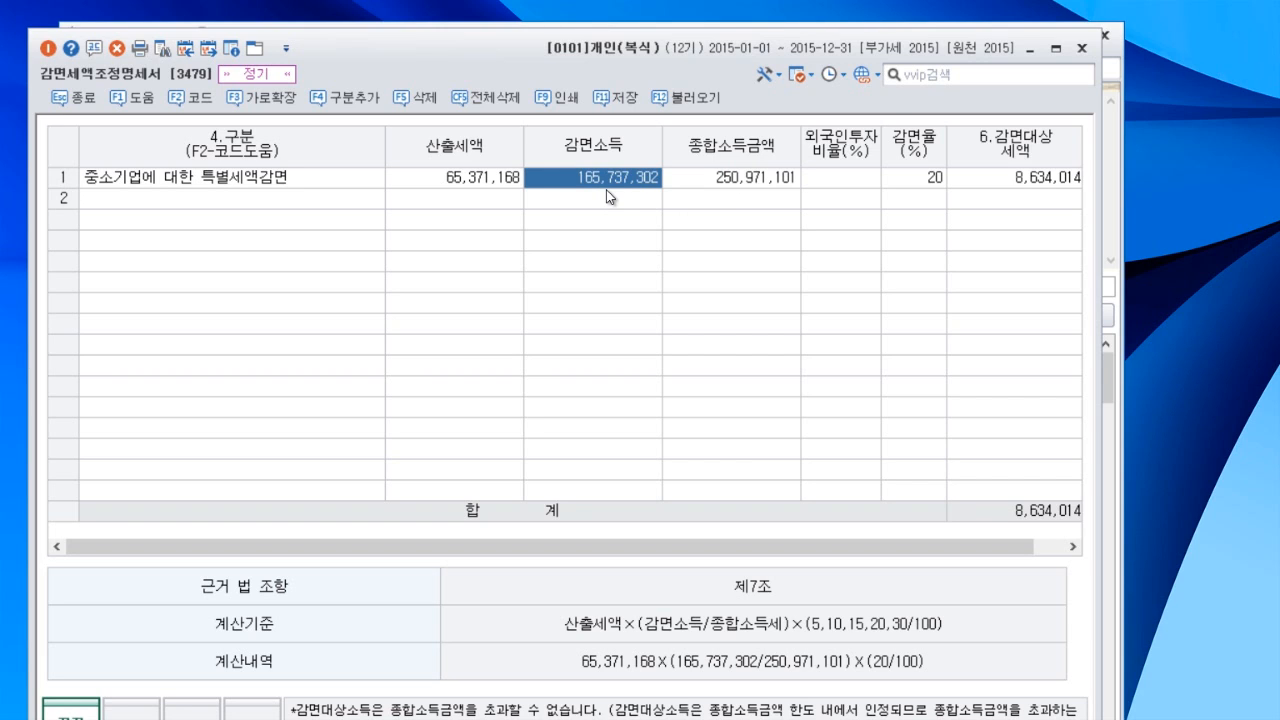
Set row 1's 산출세액 to 94,600,000 and its 감면소득 to 50,000,000.
{"action": "left_click", "coordinate": [459, 180]}
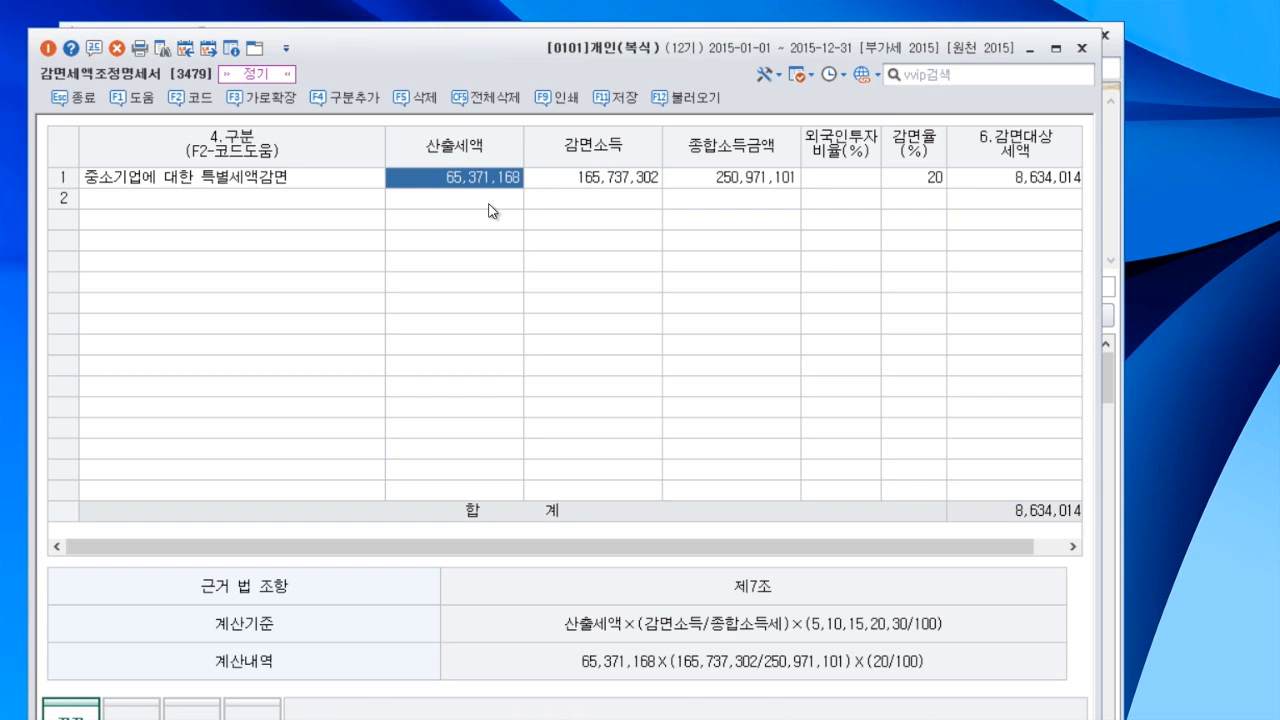
{"action": "type", "text": "94"}
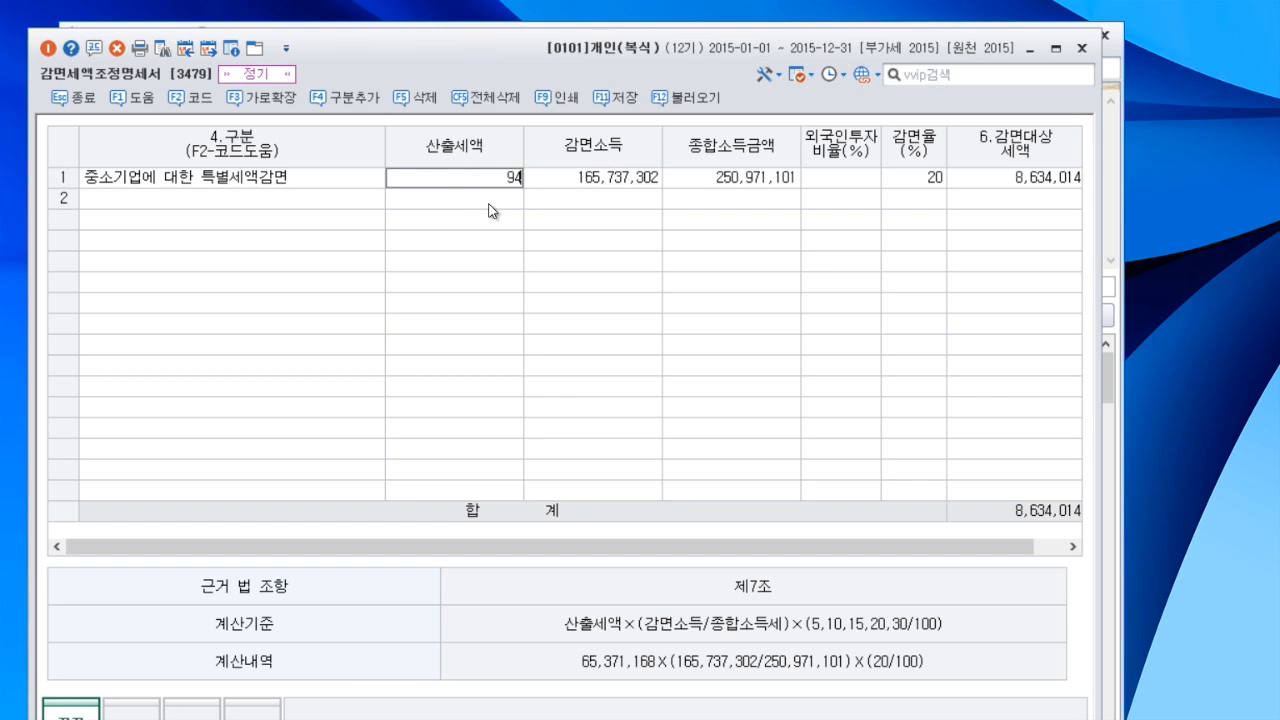
{"action": "type", "text": "6,000,000"}
{"action": "key", "text": "BackSpace"}
{"action": "key", "text": "Return"}
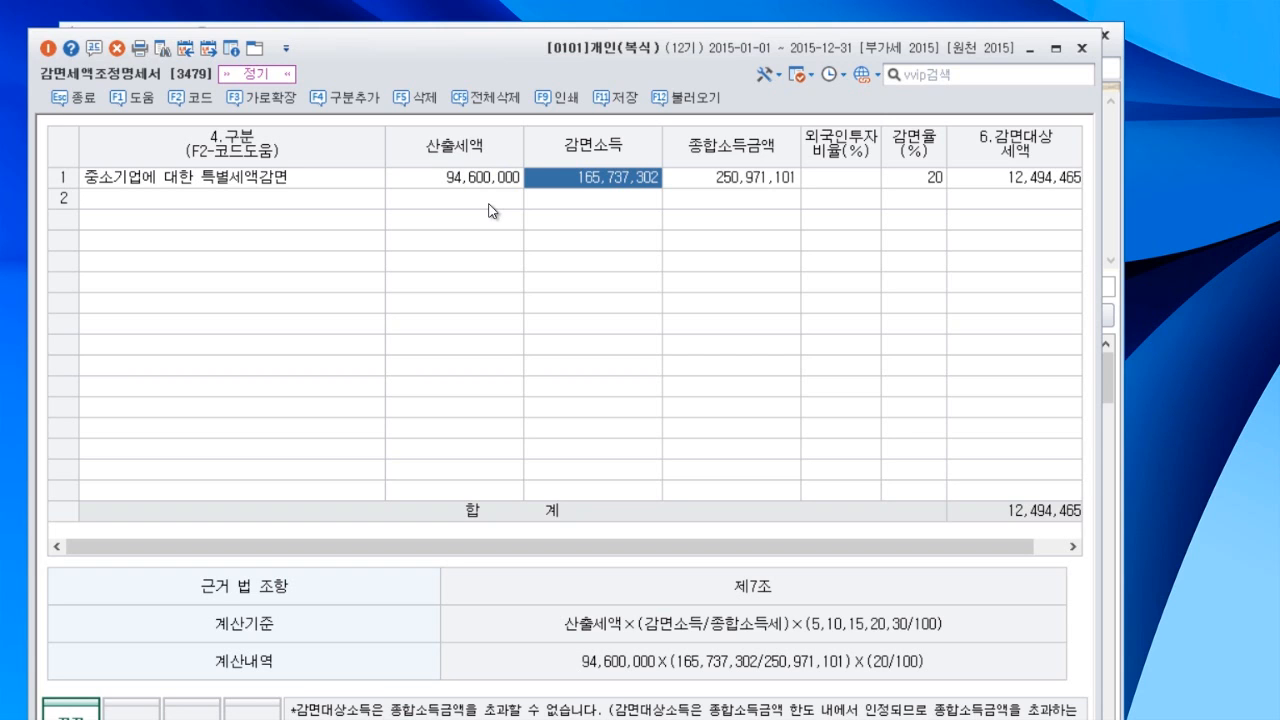
{"action": "type", "text": "50000000"}
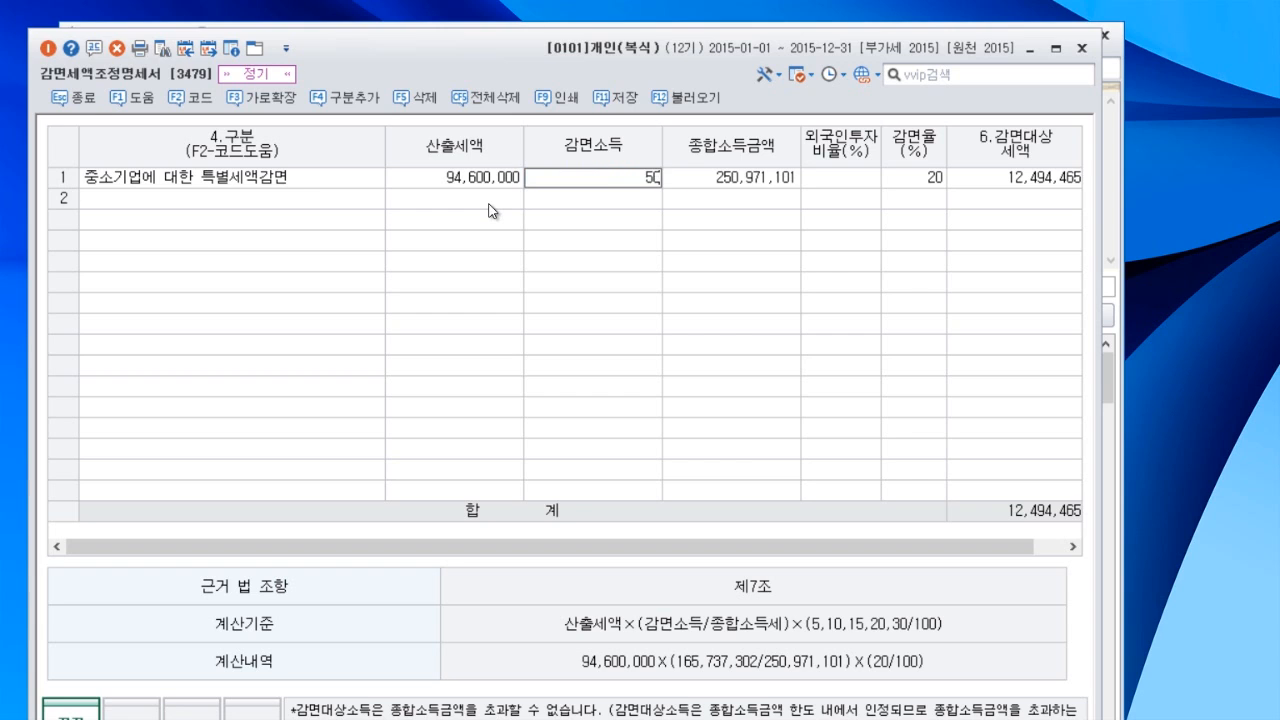
{"action": "key", "text": "Return"}
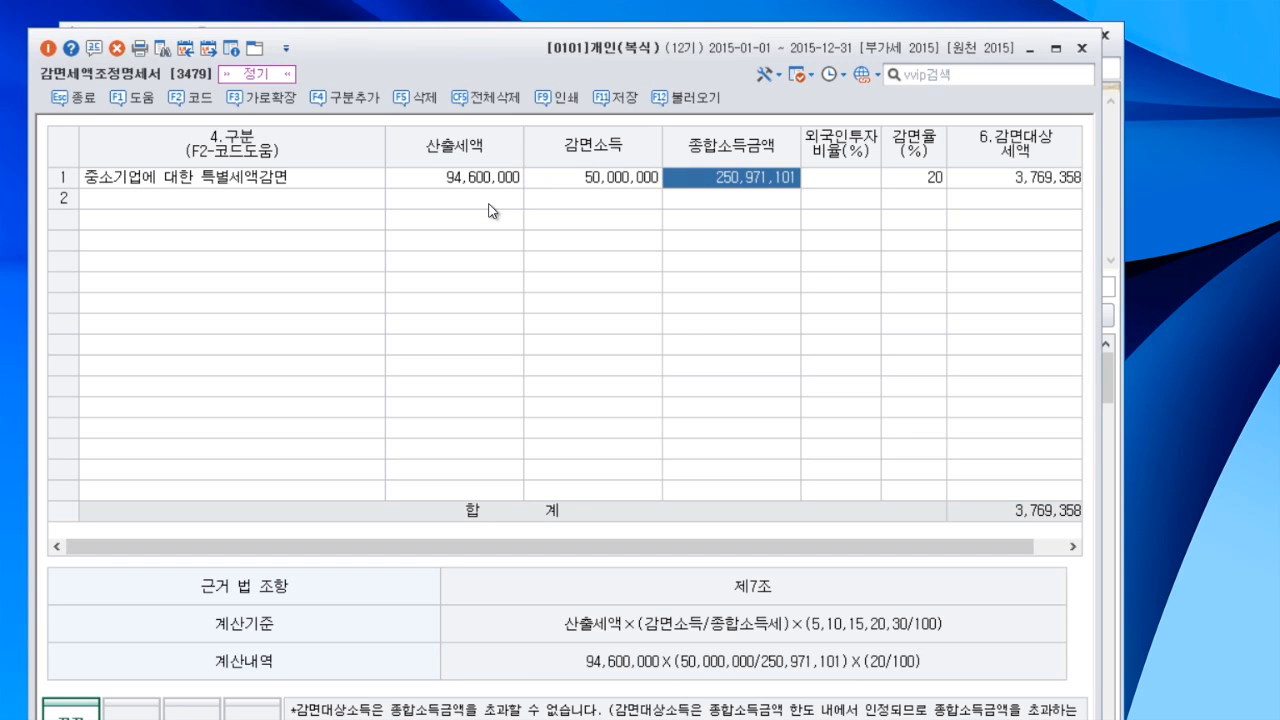
Set row 1's 종합소득금액 to 350,000,000 and its 감면율 to 10%, completing the row.
{"action": "type", "text": "350,000"}
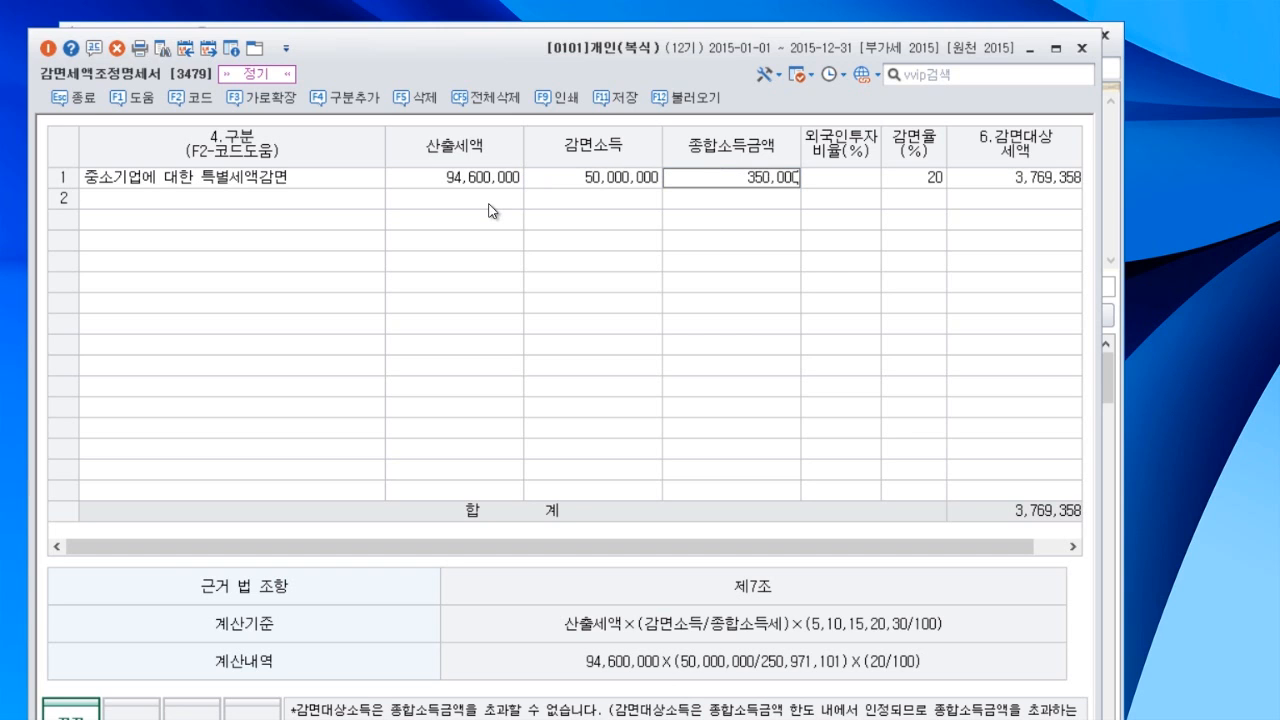
{"action": "type", "text": ",000"}
{"action": "key", "text": "Return"}
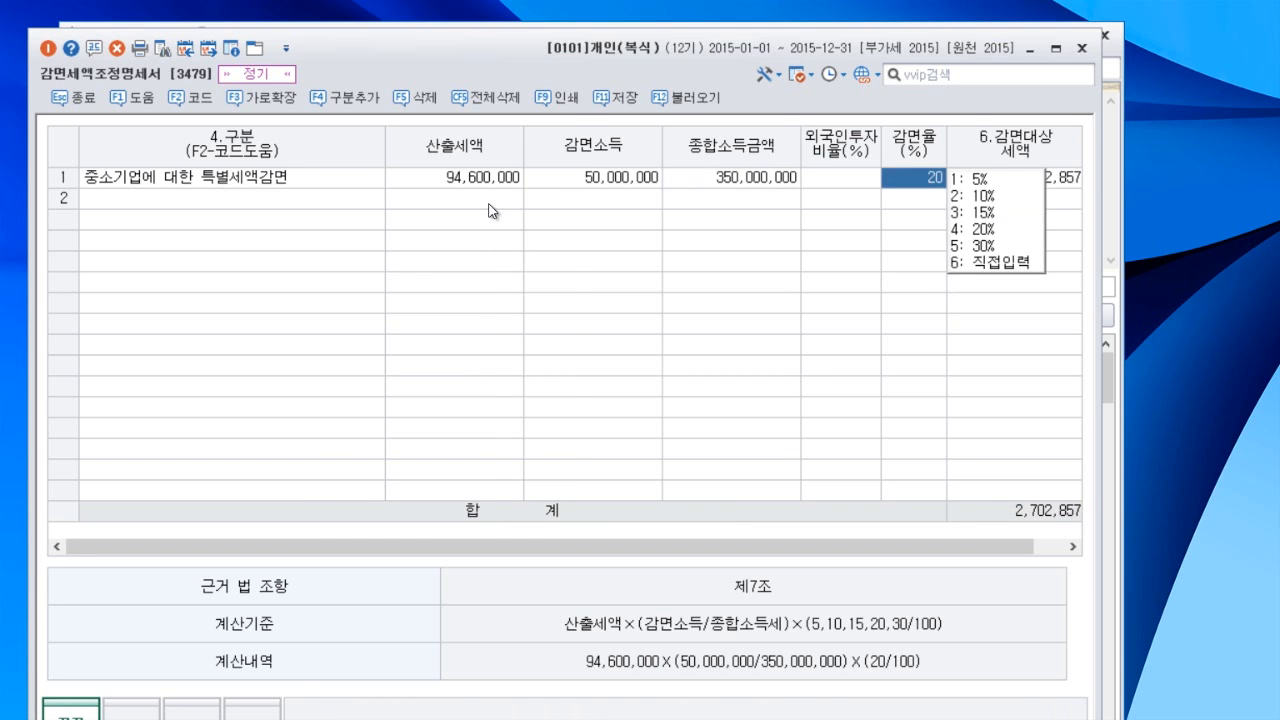
{"action": "type", "text": "2"}
{"action": "key", "text": "Return"}
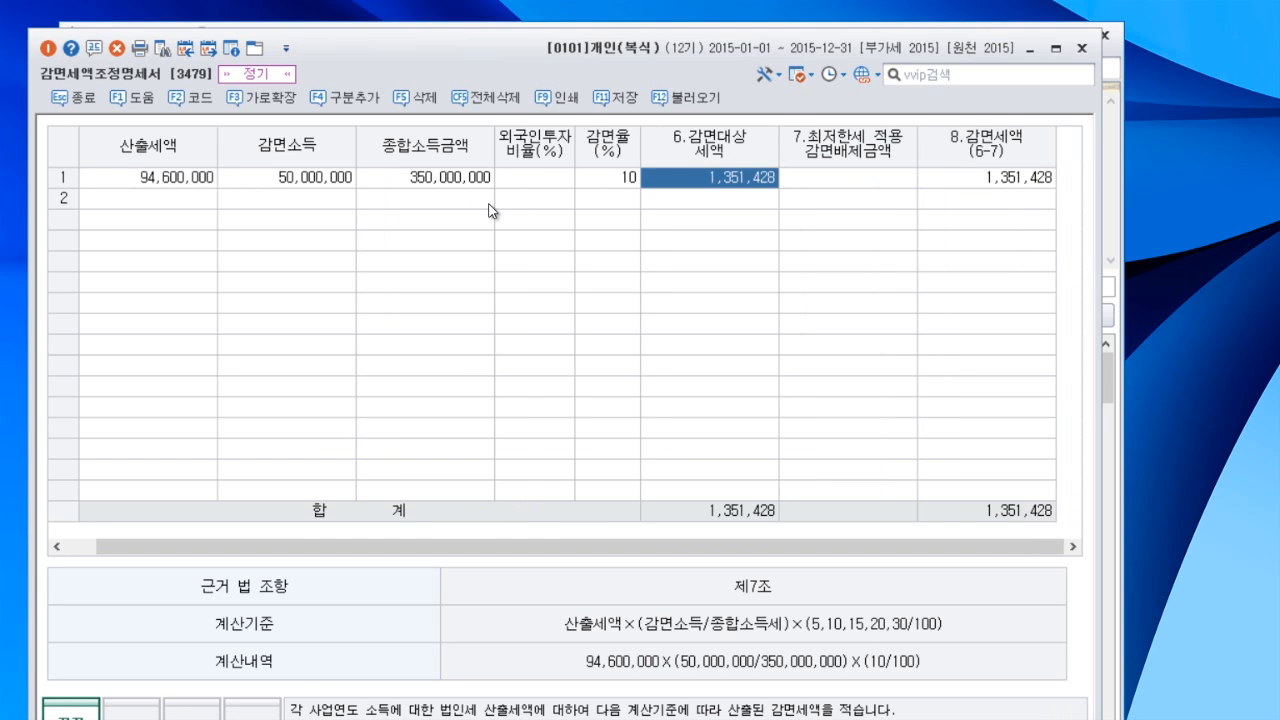
{"action": "key", "text": "Return"}
{"action": "key", "text": "Return"}
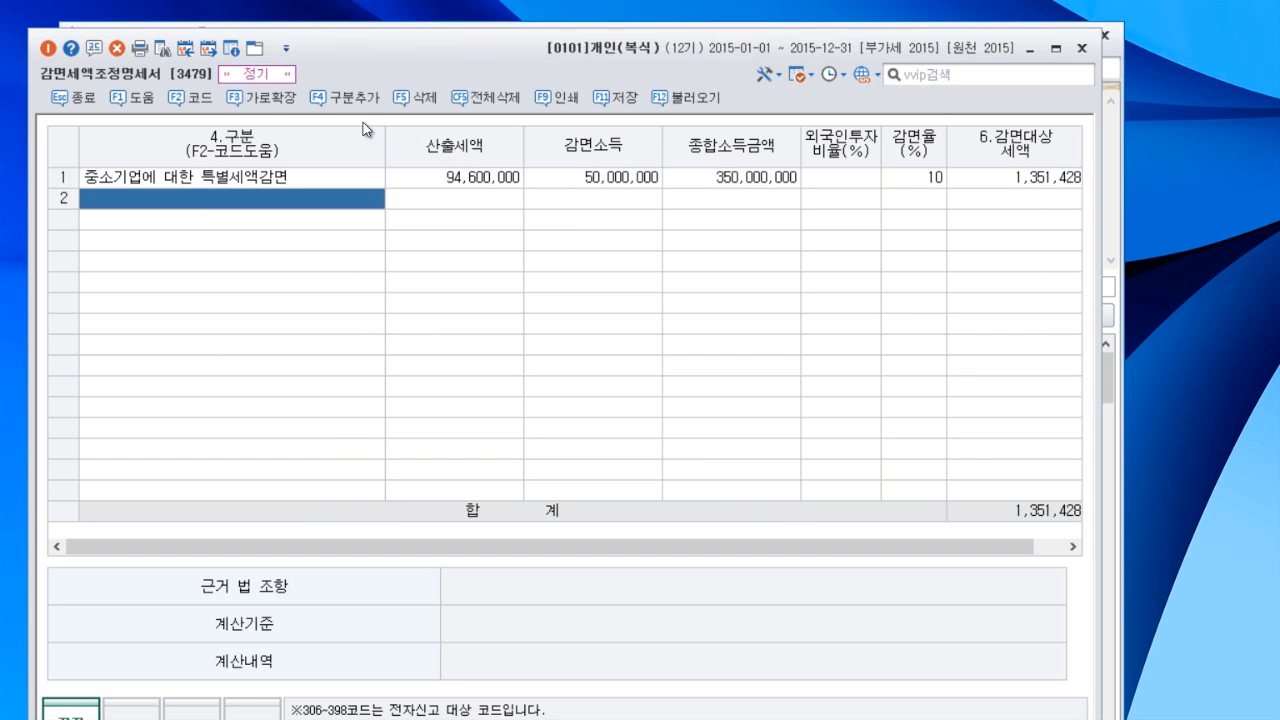
Add a second 중소기업에 대한 특별세액감면 row with 산출세액 94,600,000 and 감면소득 250,000,000.
{"action": "left_click", "coordinate": [200, 103]}
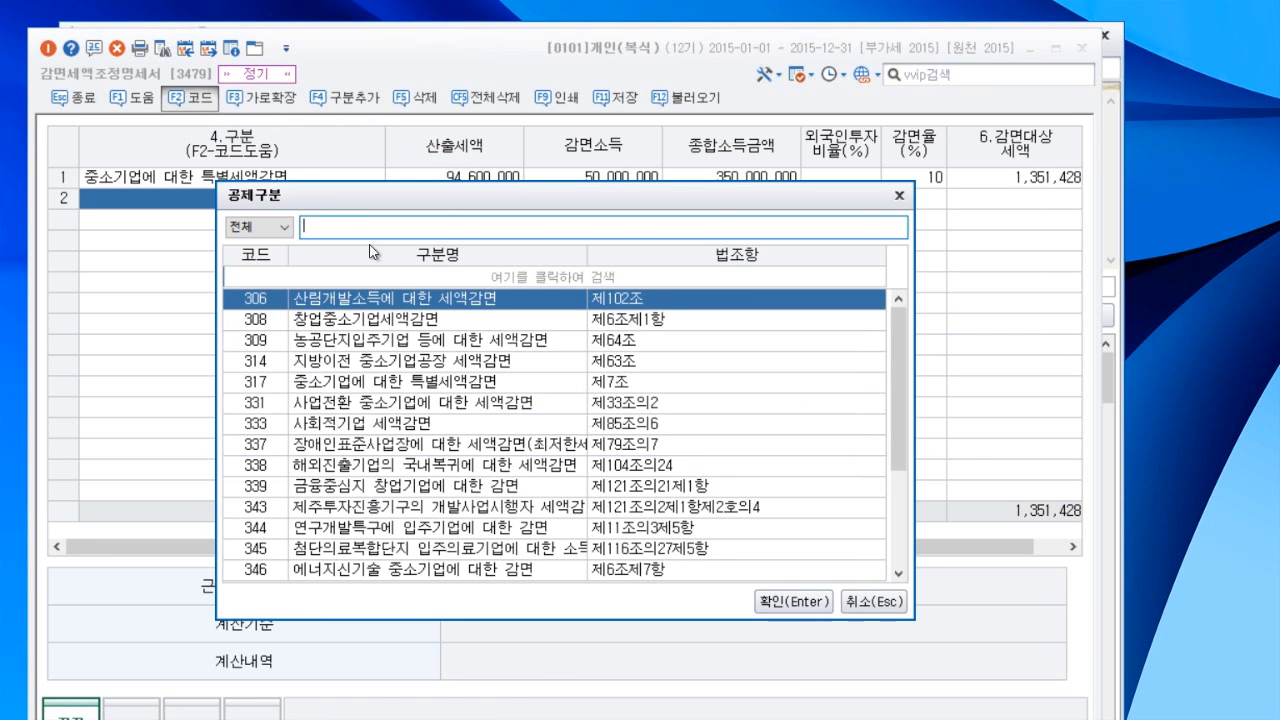
{"action": "double_click", "coordinate": [401, 380]}
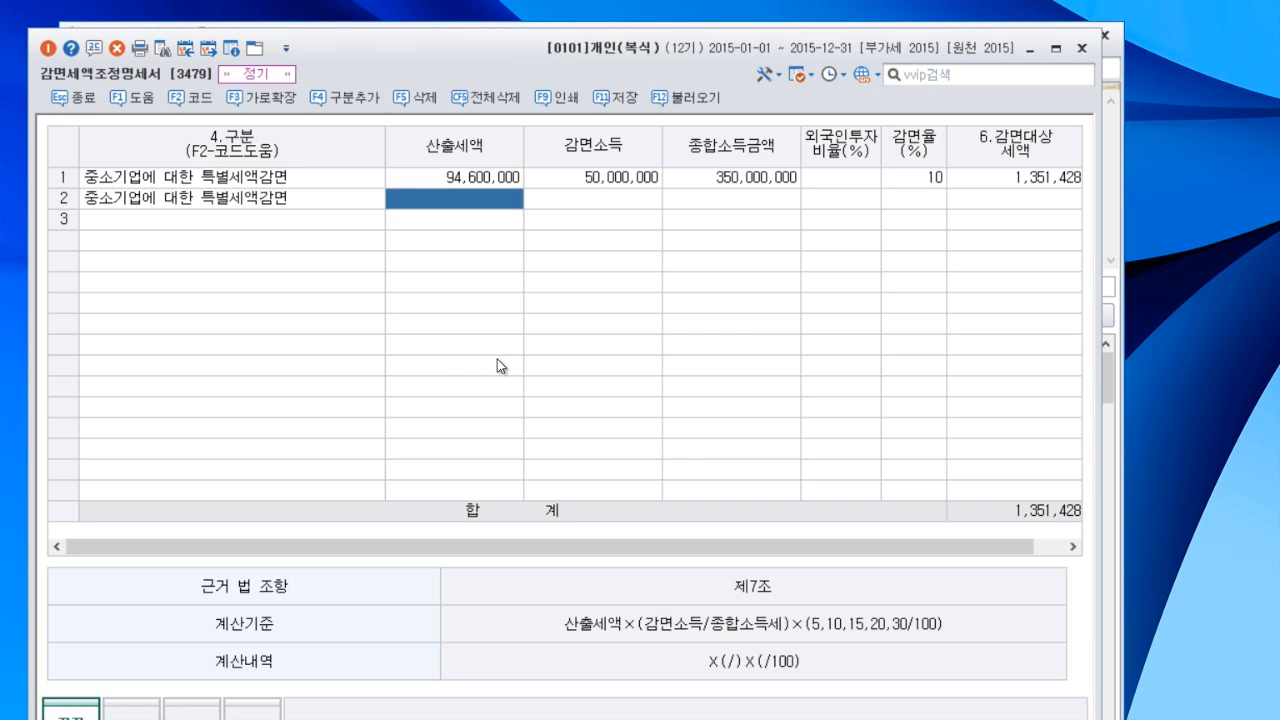
{"action": "type", "text": "94,600,000"}
{"action": "key", "text": "Return"}
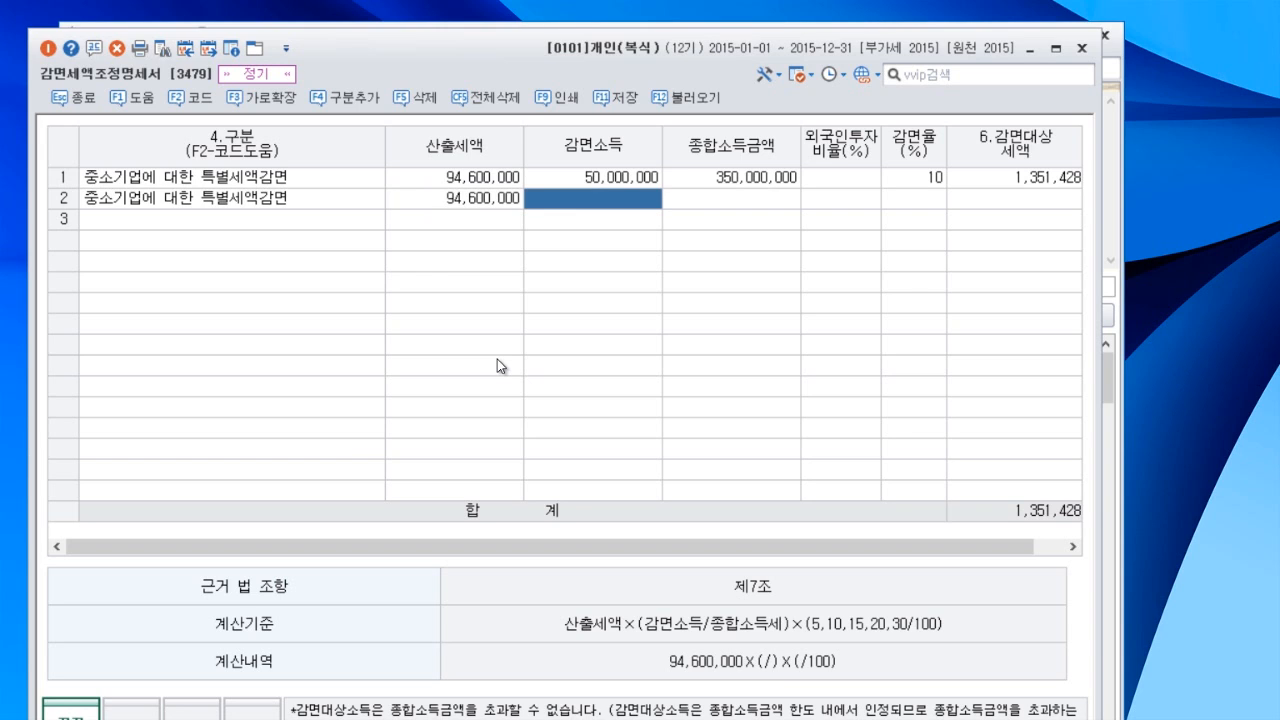
{"action": "type", "text": "250,000,000"}
{"action": "key", "text": "Return"}
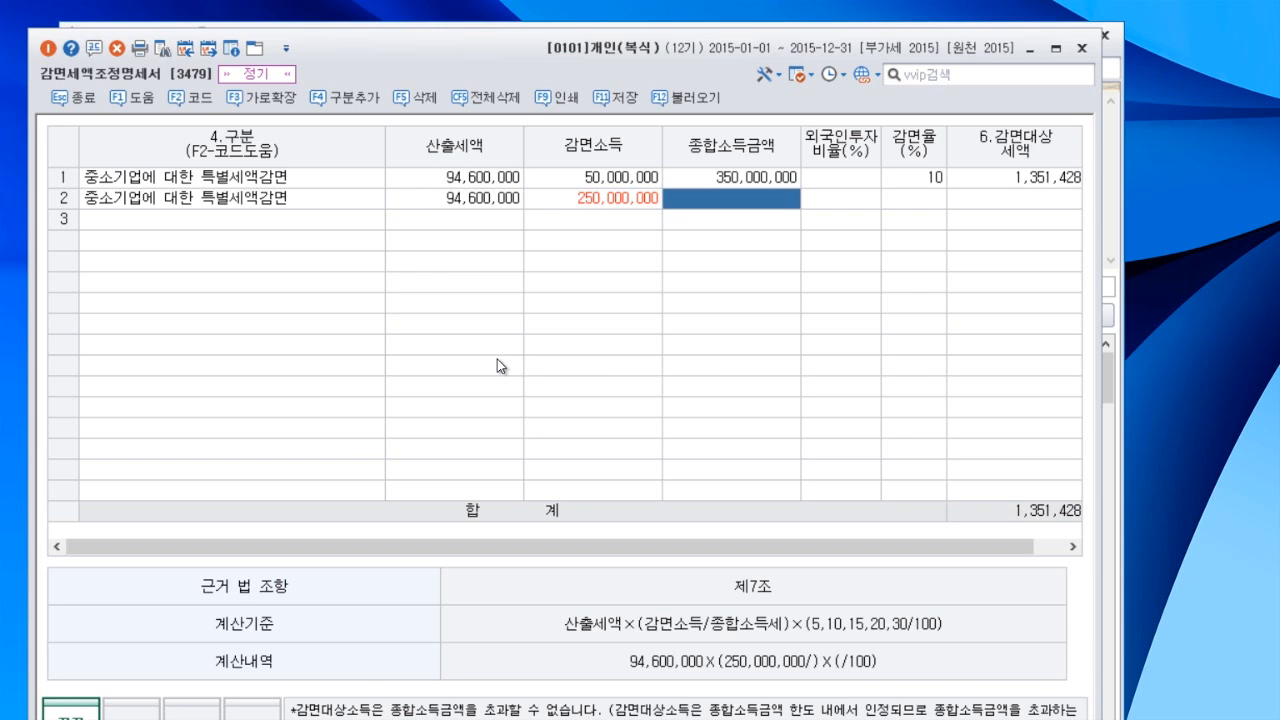
Complete row 2 with 종합소득금액 350,000,000 and a 감면율 of 20%.
{"action": "type", "text": "350000000"}
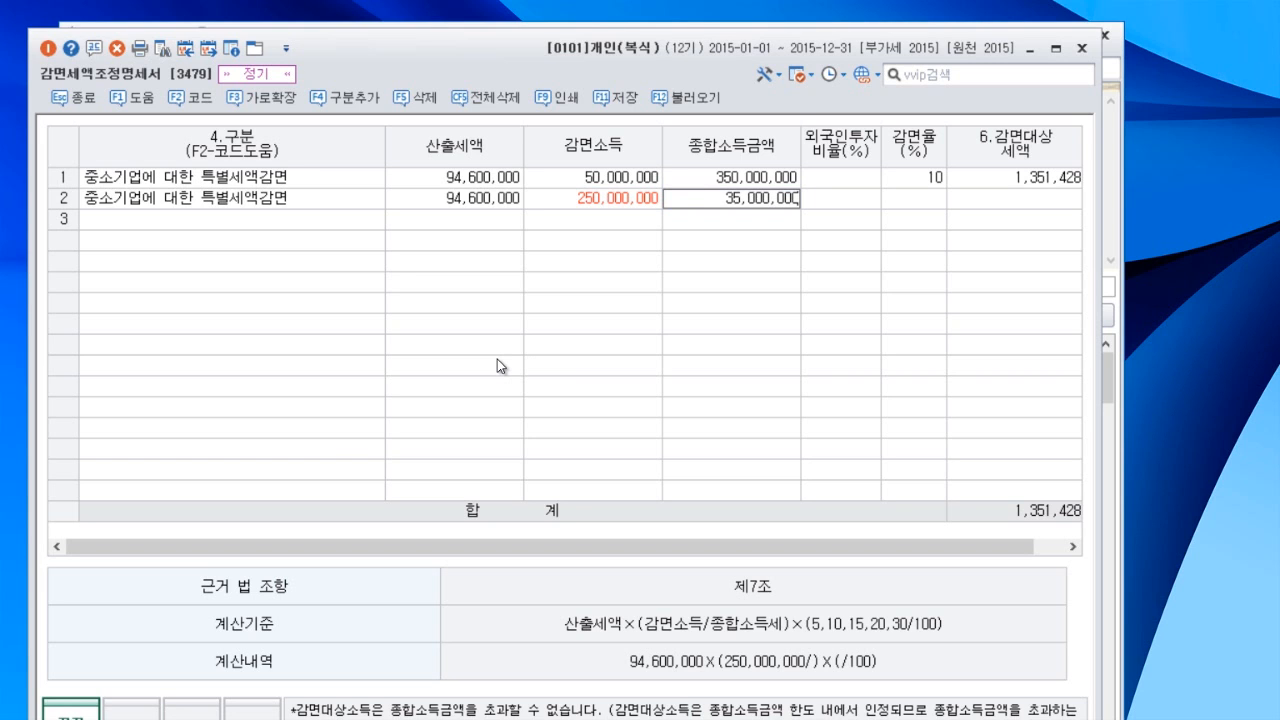
{"action": "key", "text": "Return"}
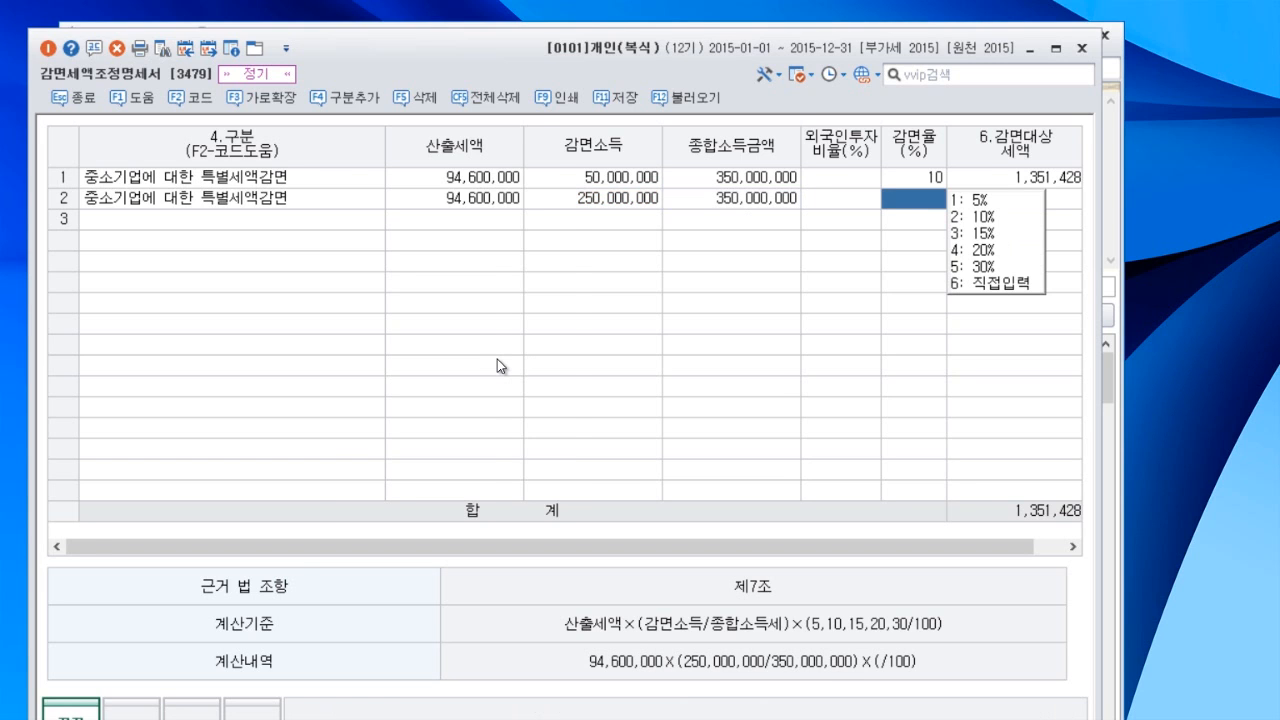
{"action": "key", "text": "4"}
{"action": "key", "text": "Return"}
{"action": "key", "text": "Return"}
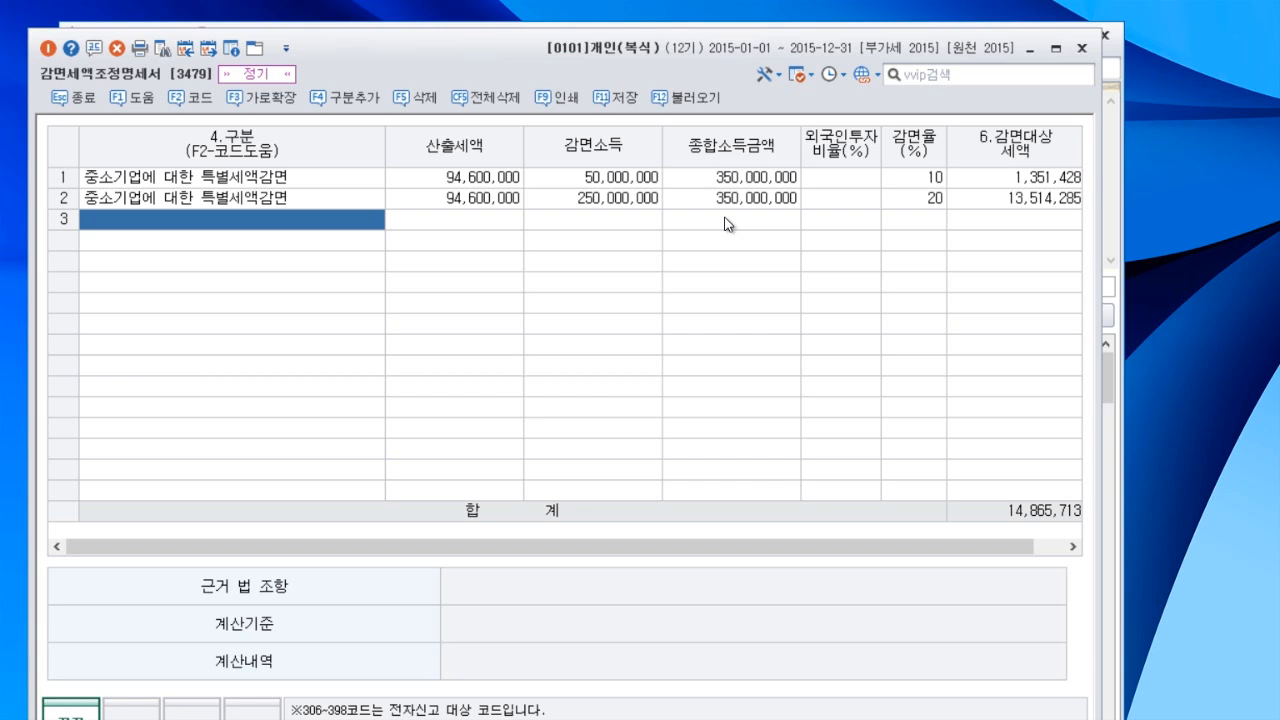
Delete the second 중소기업에 대한 특별세액감면 row from the form.
{"action": "left_click", "coordinate": [410, 203]}
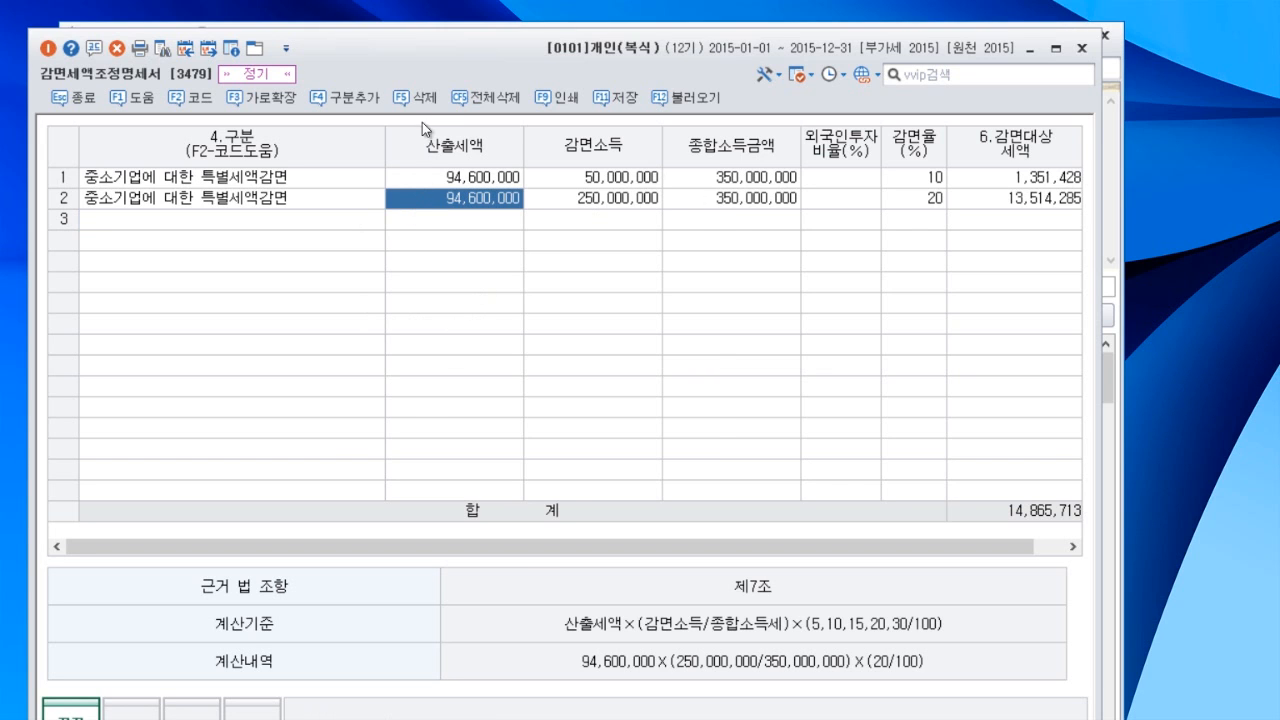
{"action": "left_click", "coordinate": [422, 98]}
{"action": "key", "text": "Return"}
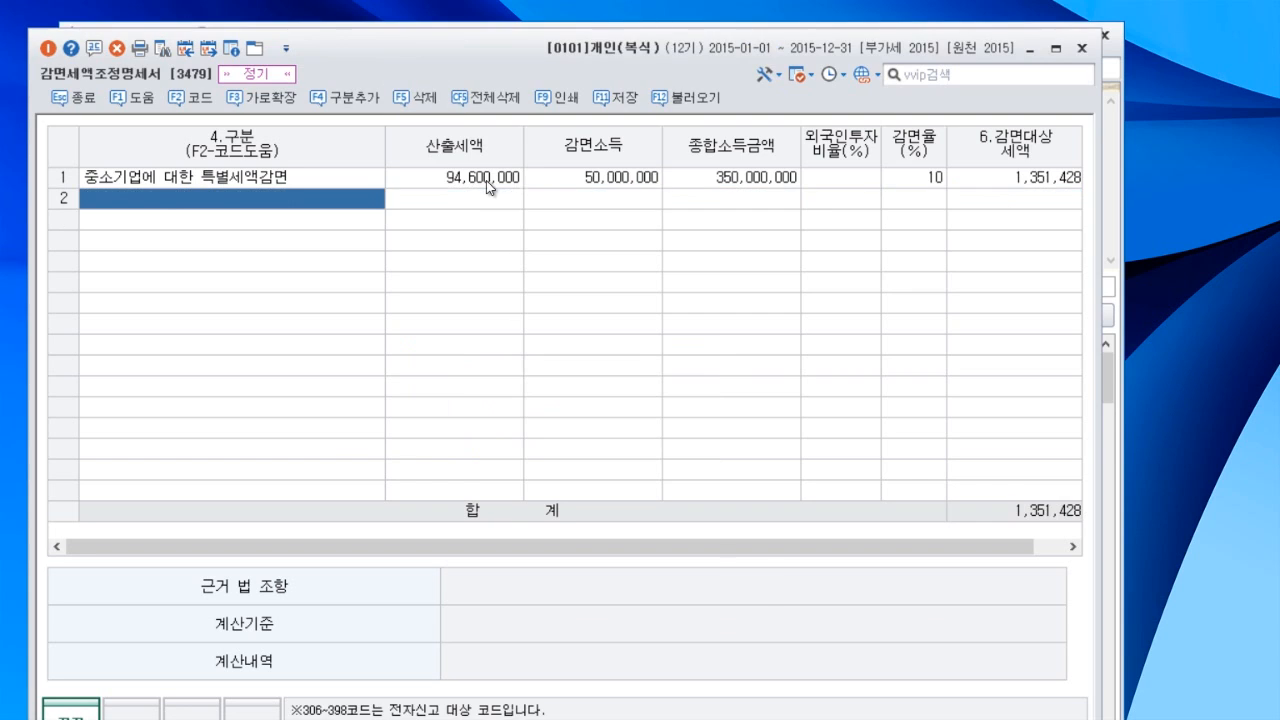
Set the remaining row's 산출세액 to 56,600,000 and its 종합소득금액 to 250,000,000.
{"action": "left_click", "coordinate": [486, 180]}
{"action": "type", "text": "5"}
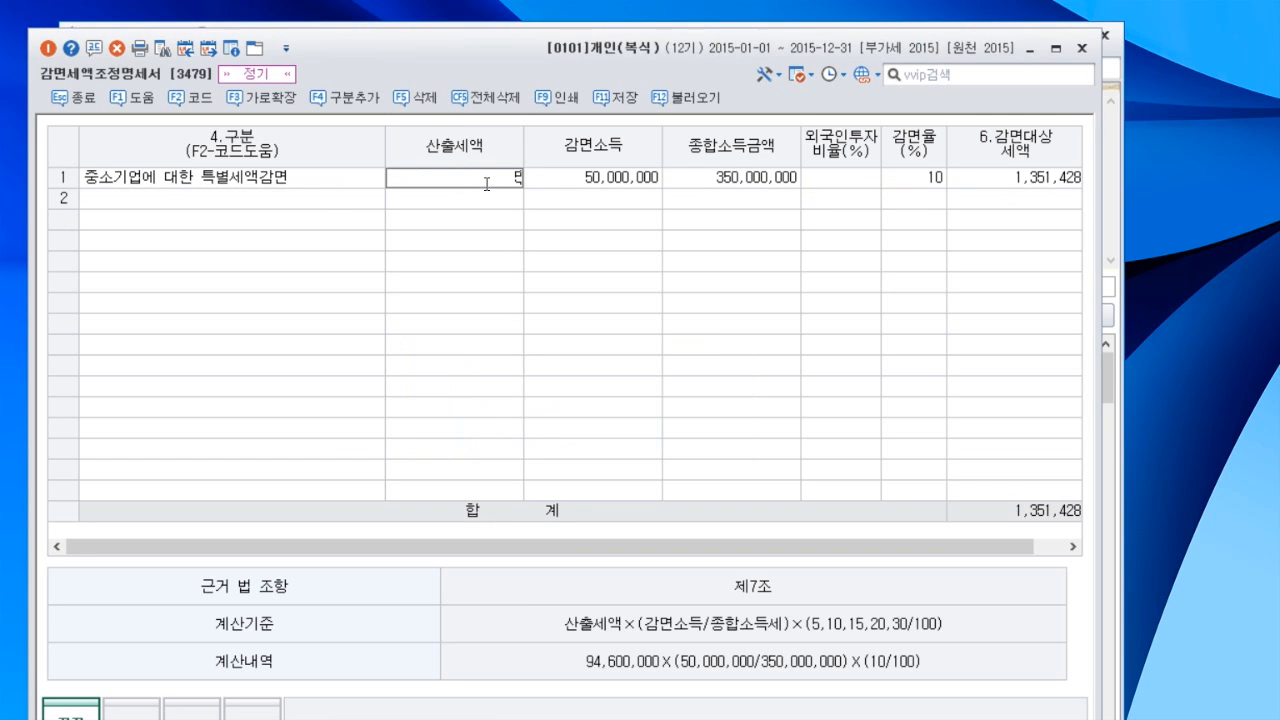
{"action": "type", "text": "6,600,000"}
{"action": "key", "text": "Return"}
{"action": "key", "text": "Return"}
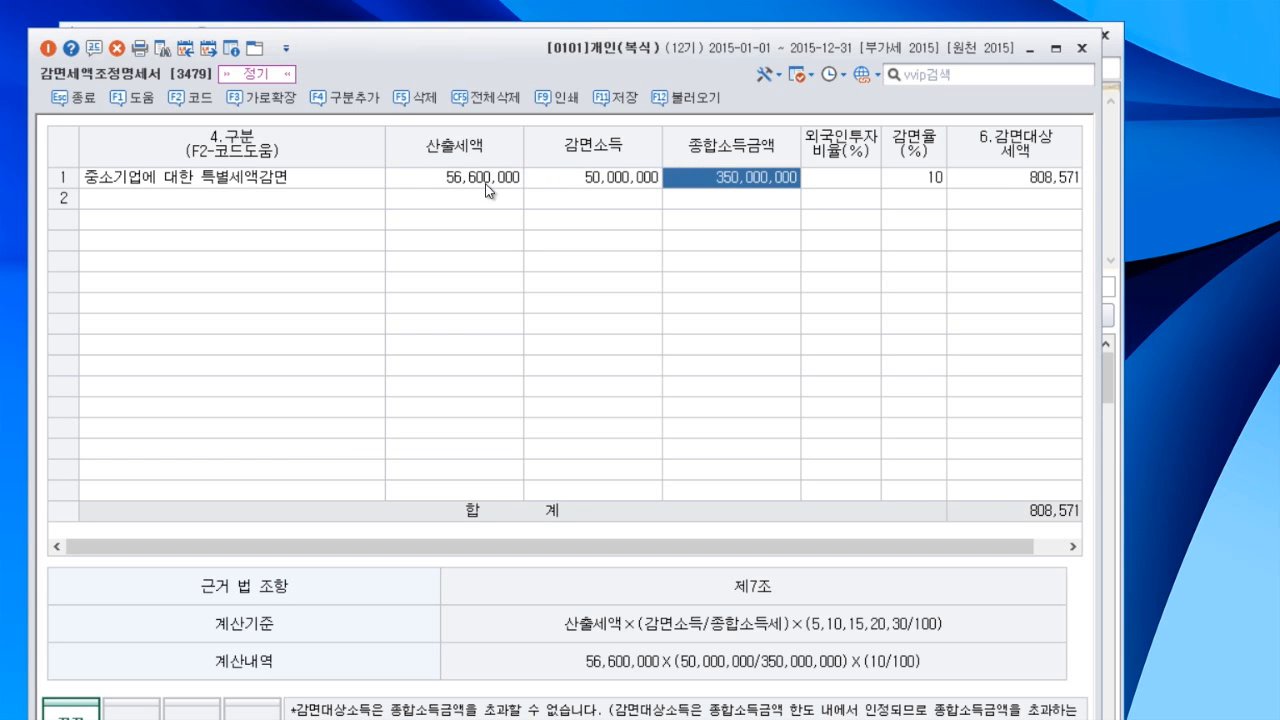
{"action": "type", "text": "250000000"}
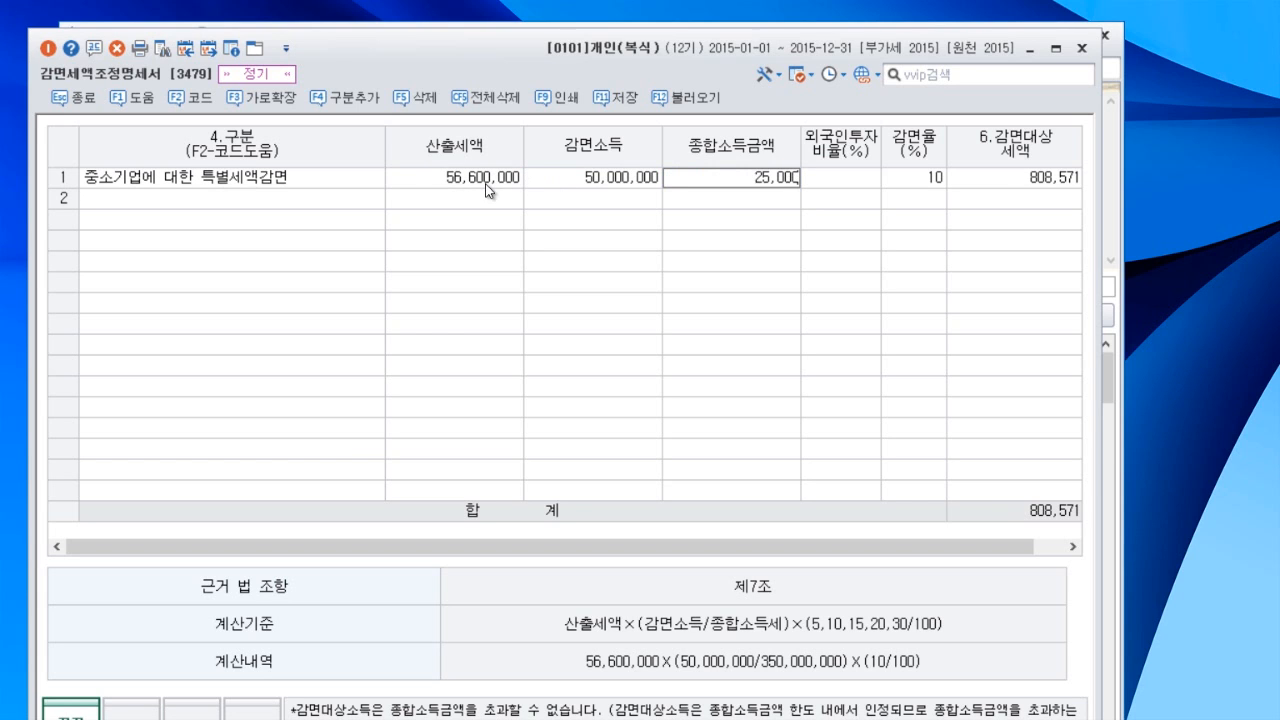
{"action": "key", "text": "Return"}
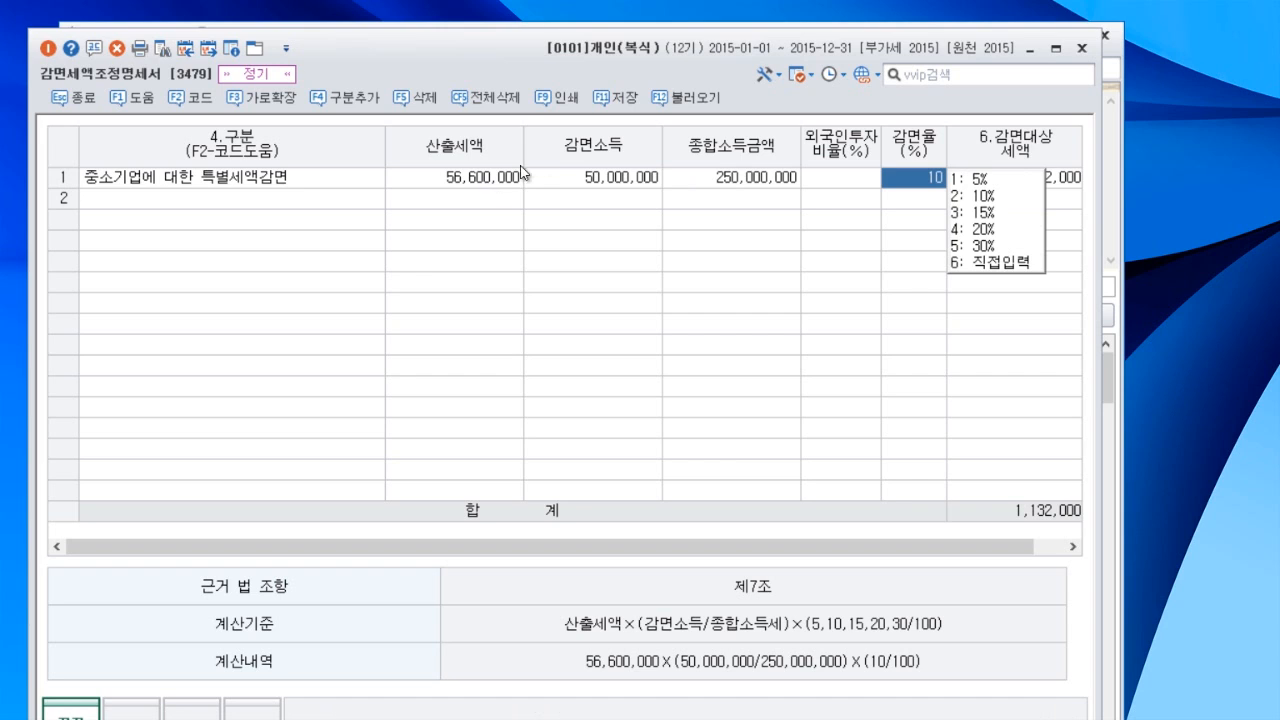
Set the 감면소득 of the 중소기업에 대한 특별세액감면 row to 250,000,000.
{"action": "left_click", "coordinate": [570, 185]}
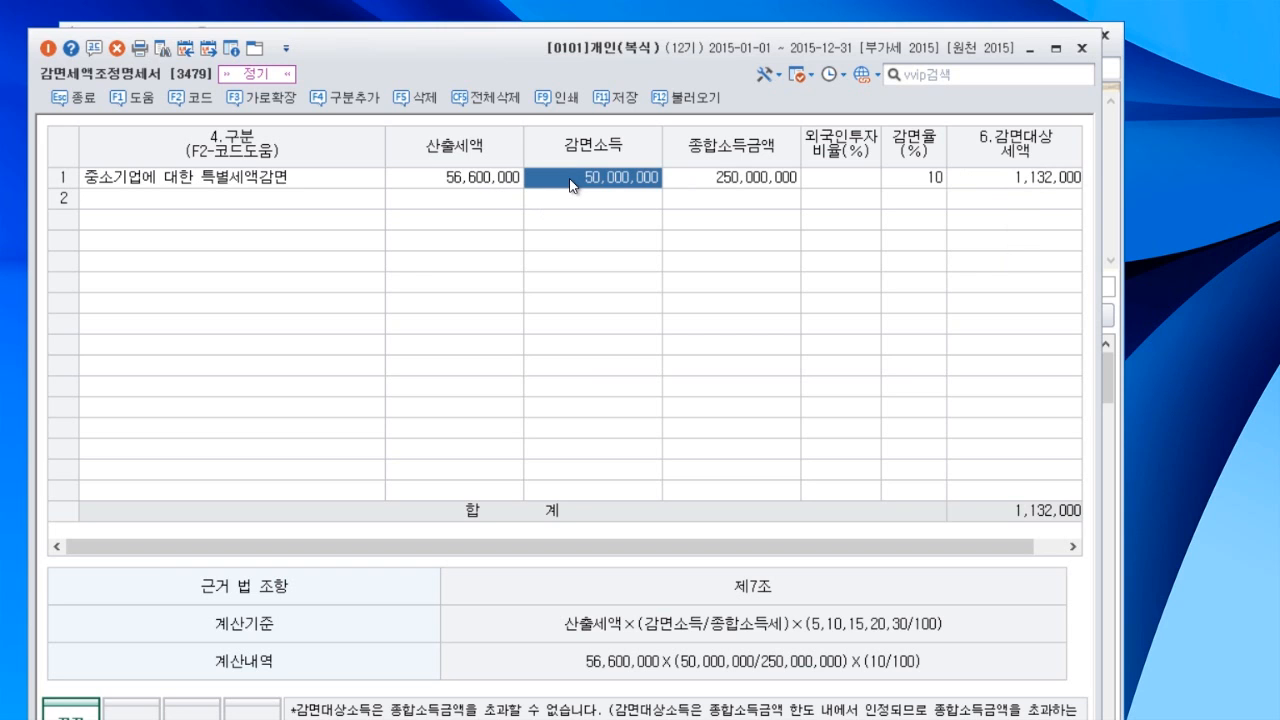
{"action": "type", "text": "250,000,00"}
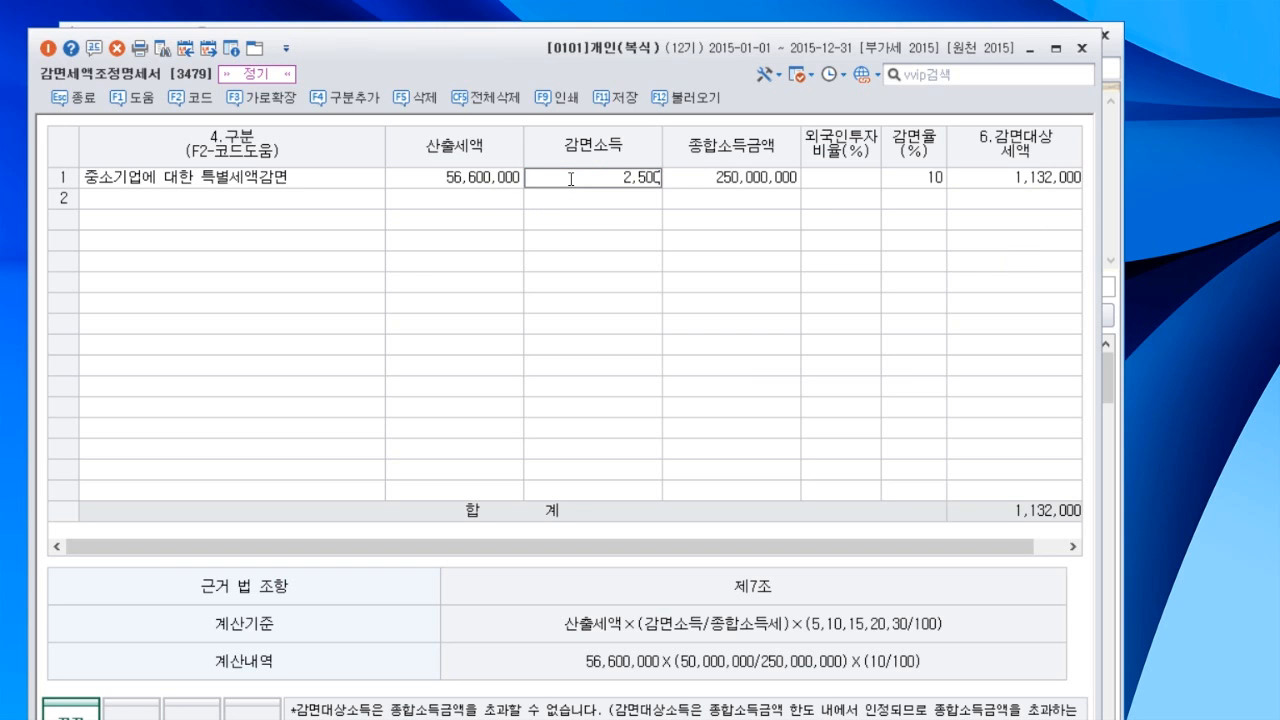
{"action": "type", "text": "0"}
{"action": "key", "text": "Return"}
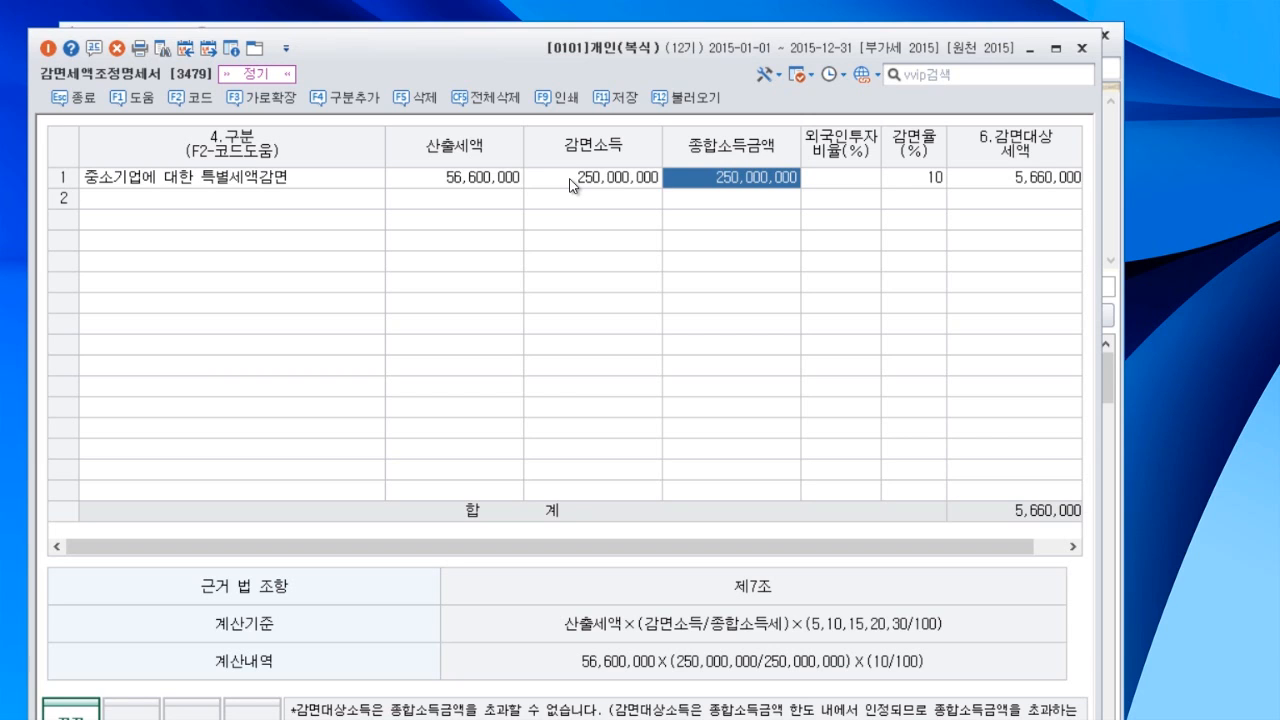
Set the 감면소득 of the 중소기업에 대한 특별세액감면 row to 200,000,000.
{"action": "left_click", "coordinate": [575, 182]}
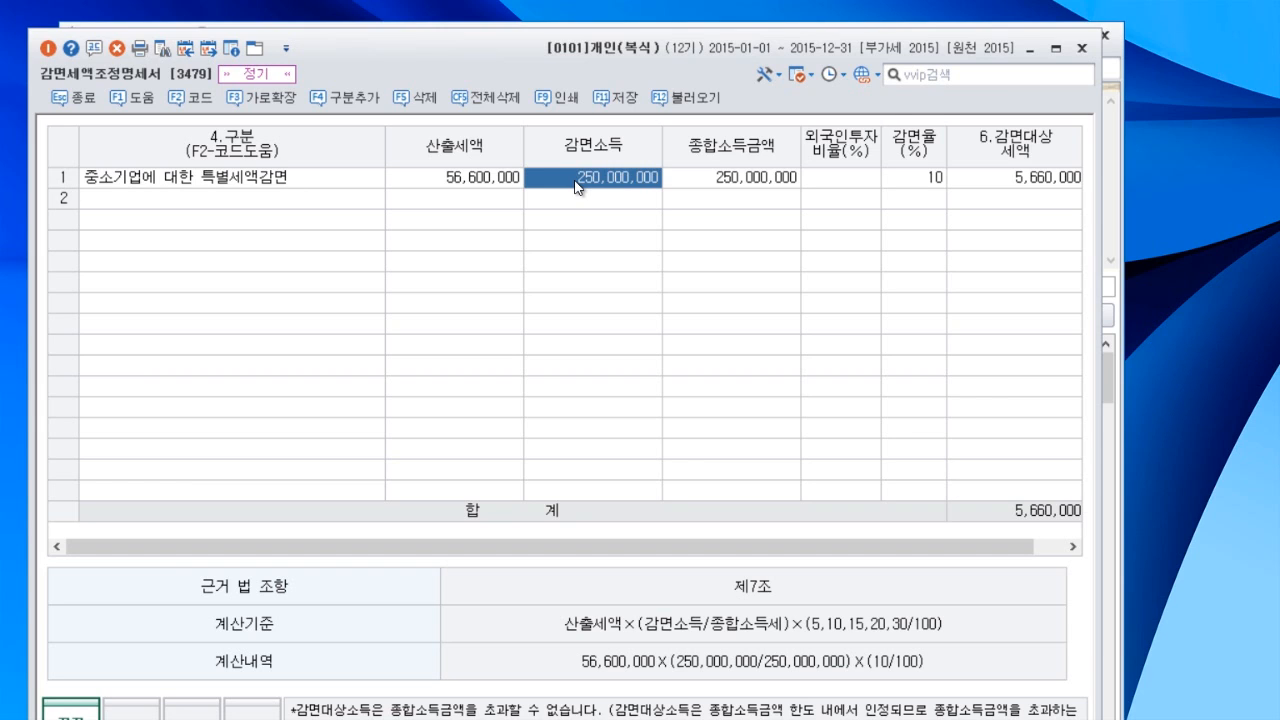
{"action": "type", "text": "200,000,00"}
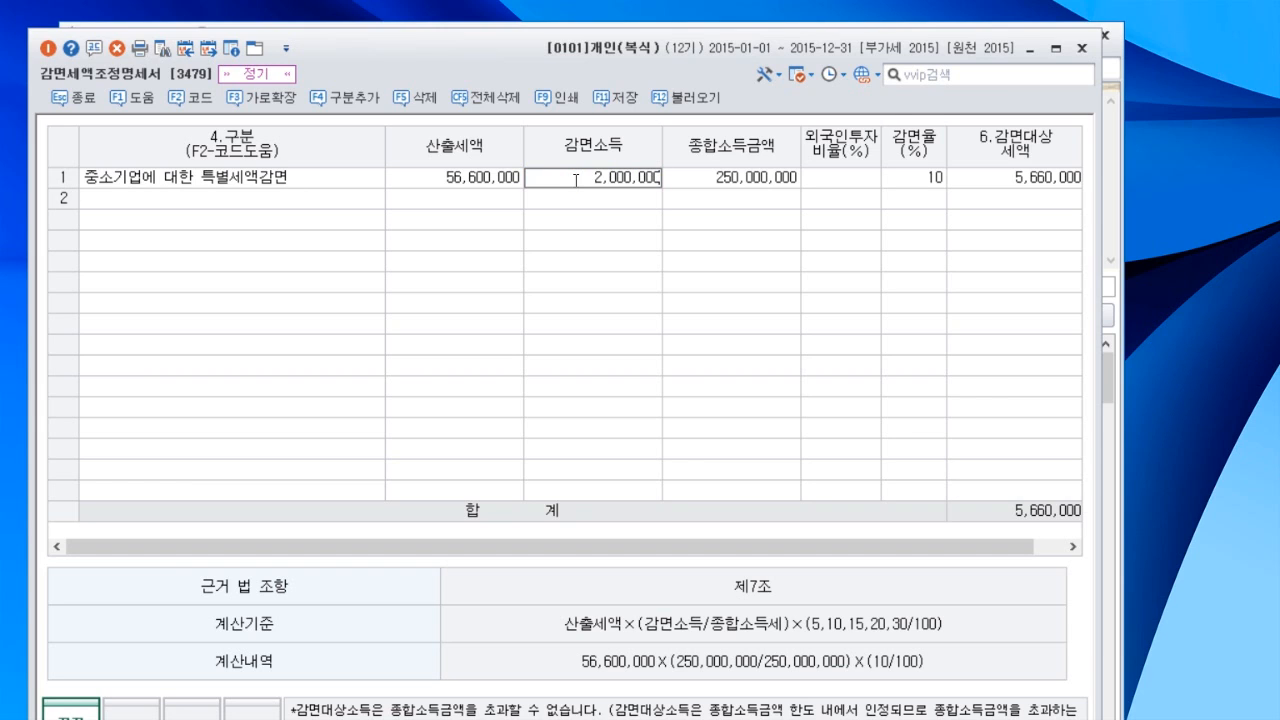
{"action": "type", "text": "0"}
{"action": "key", "text": "Return"}
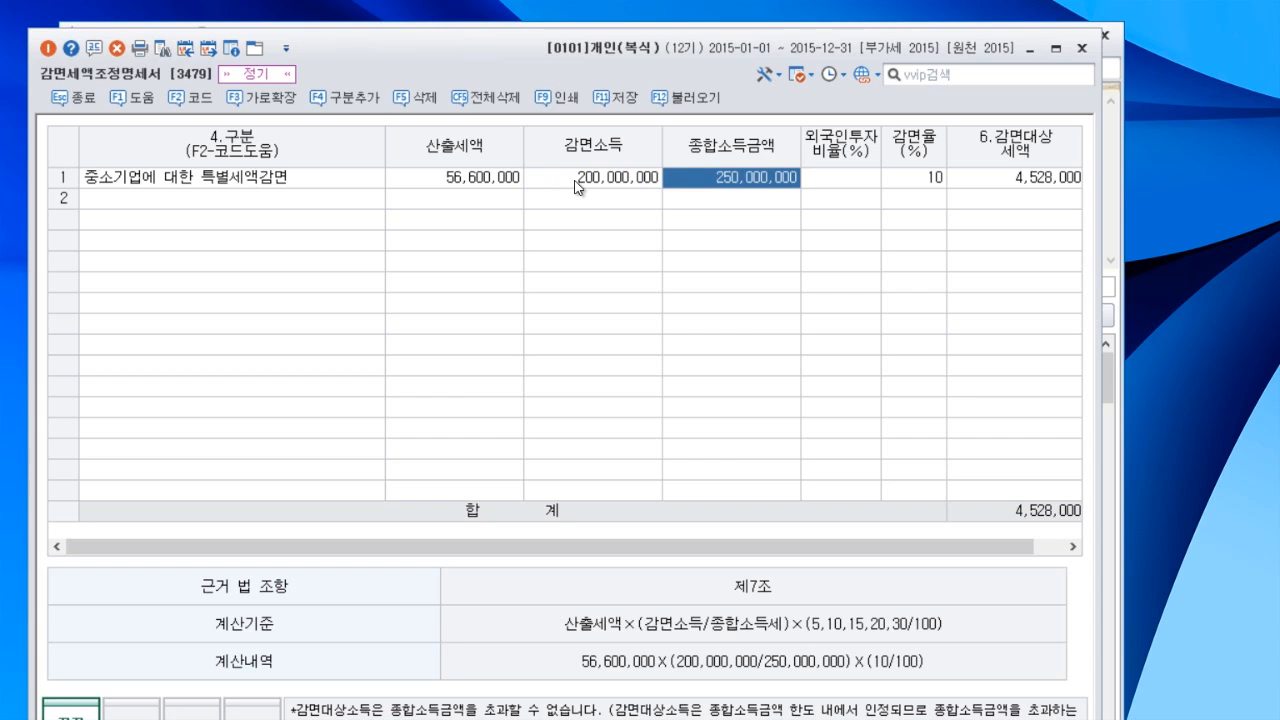
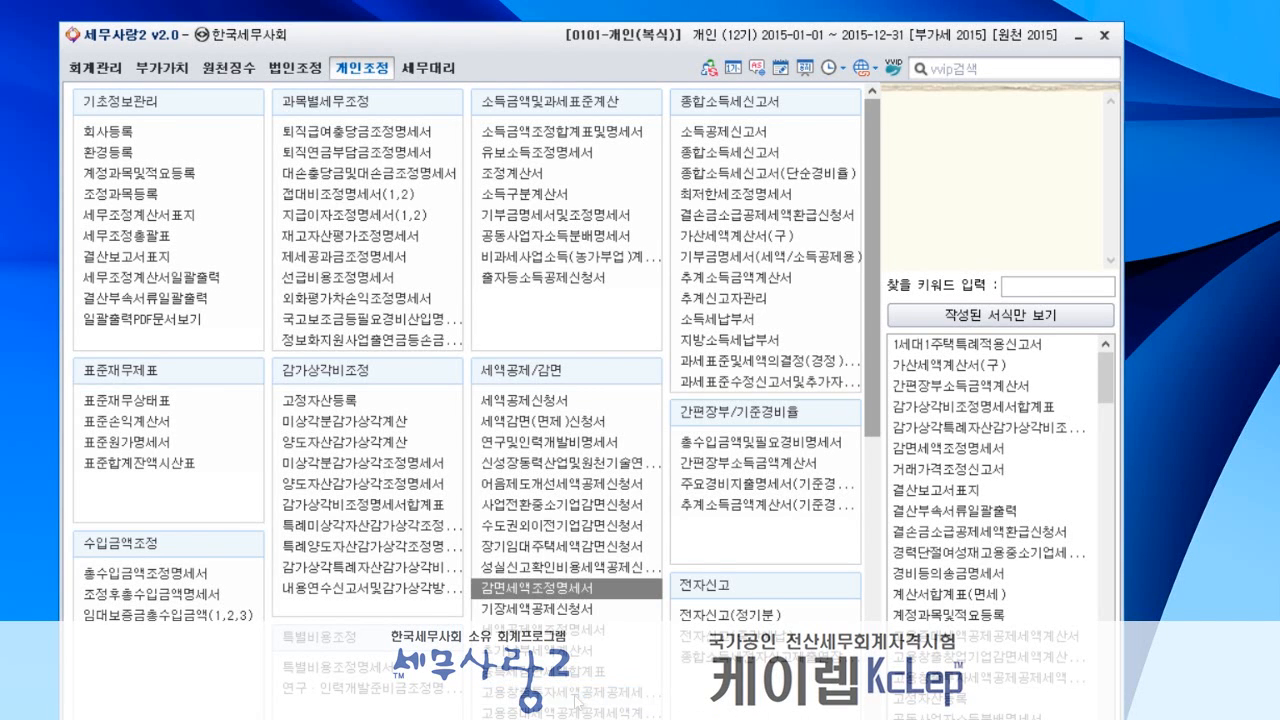
Open 고용창출투자세액공제공제세액계산서 and enter a 기본공제 투자금액 of 10,000,000 for 중소기업 수도권 과밀억제권역 밖.
{"action": "left_click", "coordinate": [577, 694]}
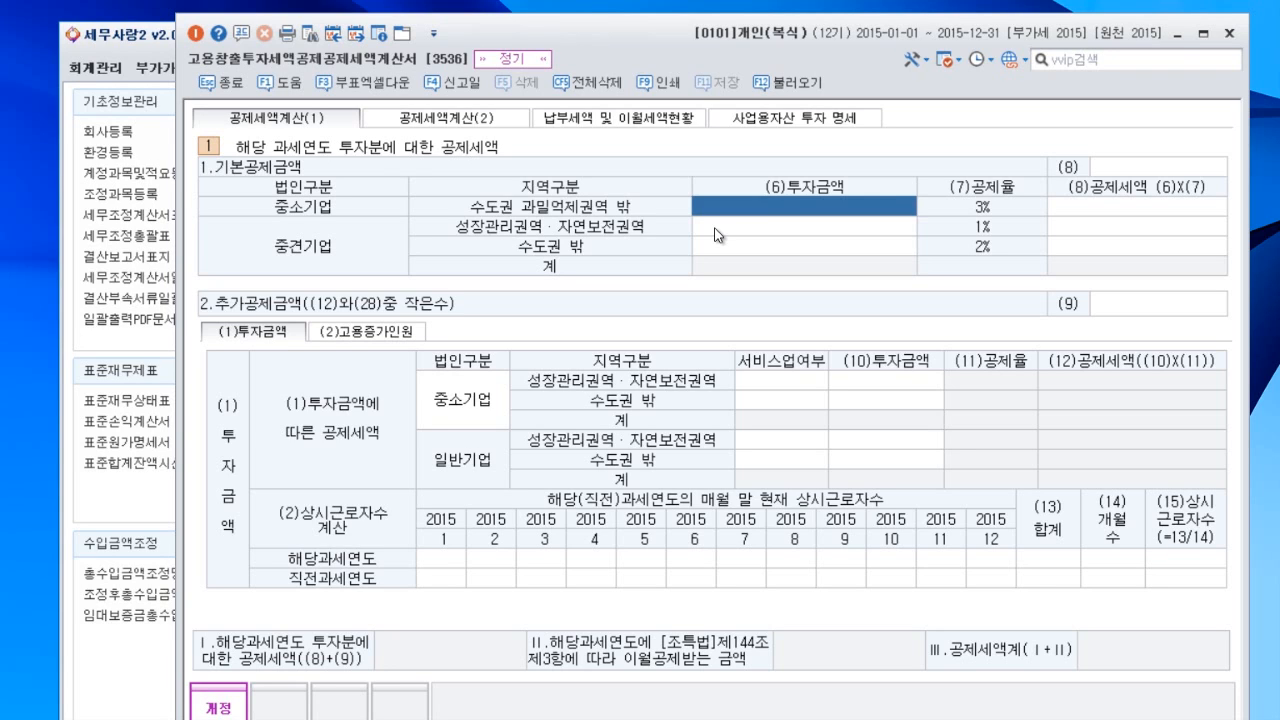
{"action": "type", "text": "10000000"}
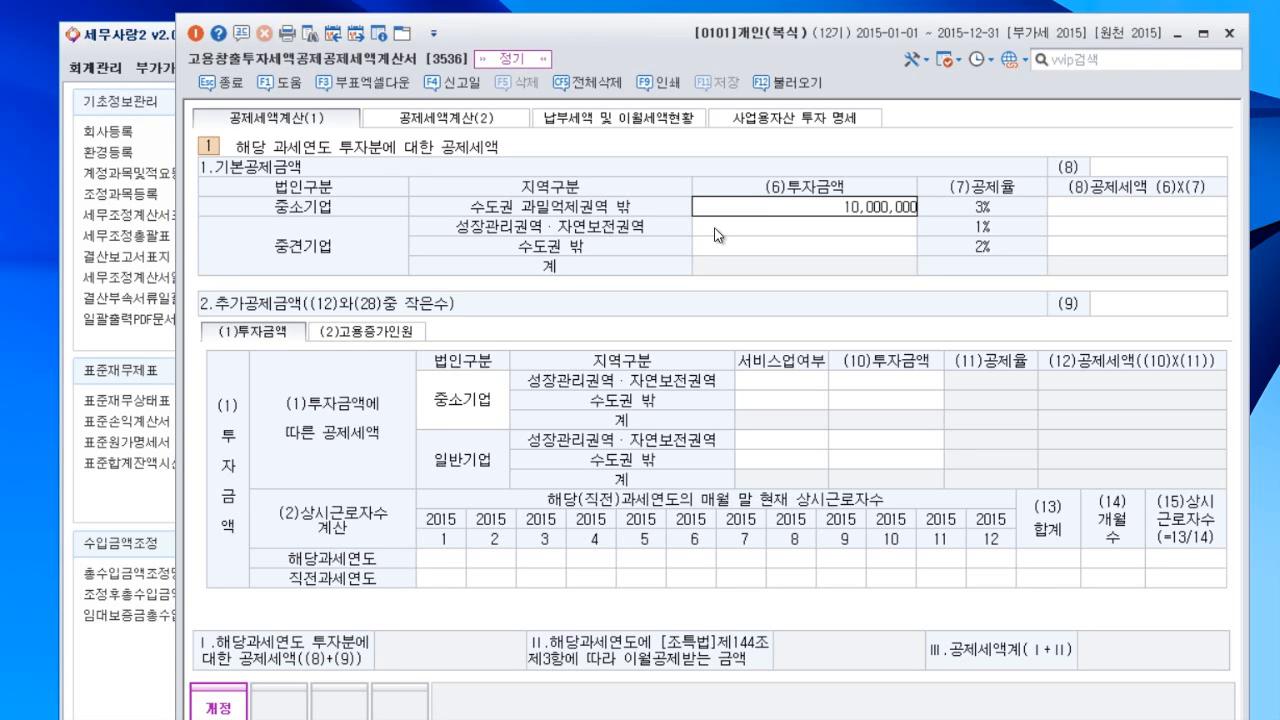
{"action": "key", "text": "Return"}
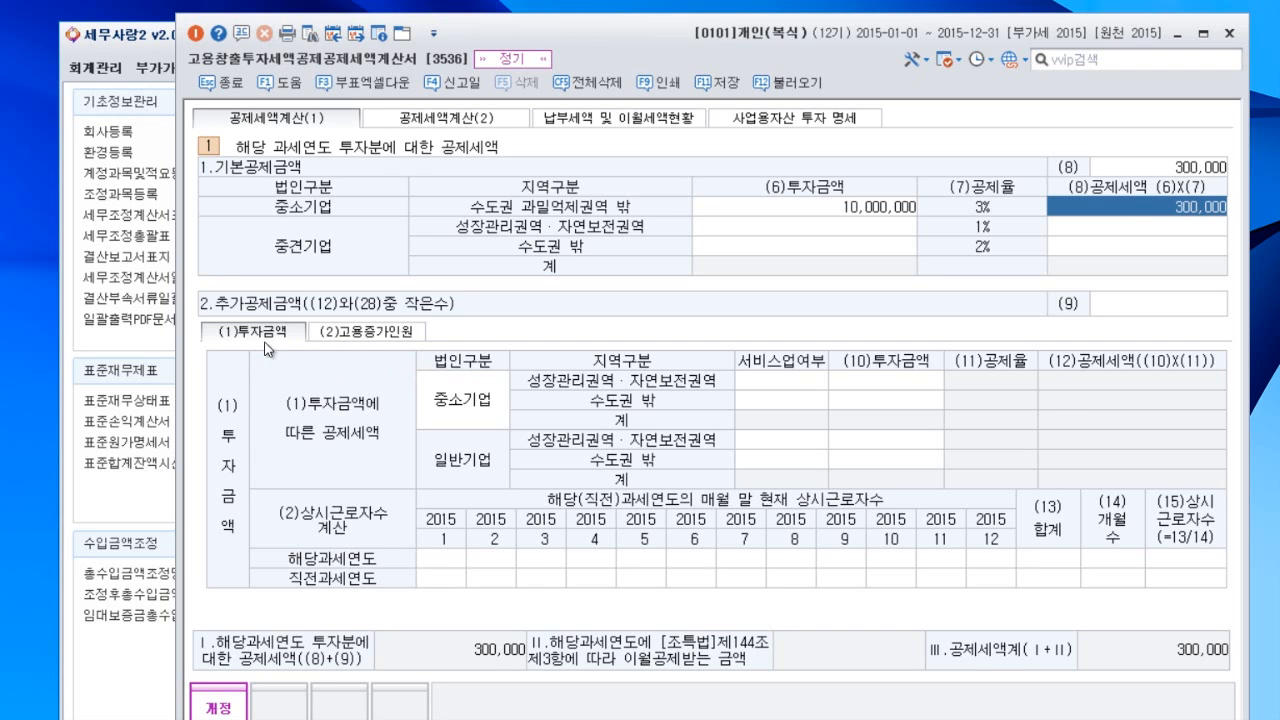
For the 추가공제금액 of 중소기업 수도권 밖, set 서비스업여부 to 여 and 투자금액 to 10,000,000.
{"action": "left_click", "coordinate": [396, 338]}
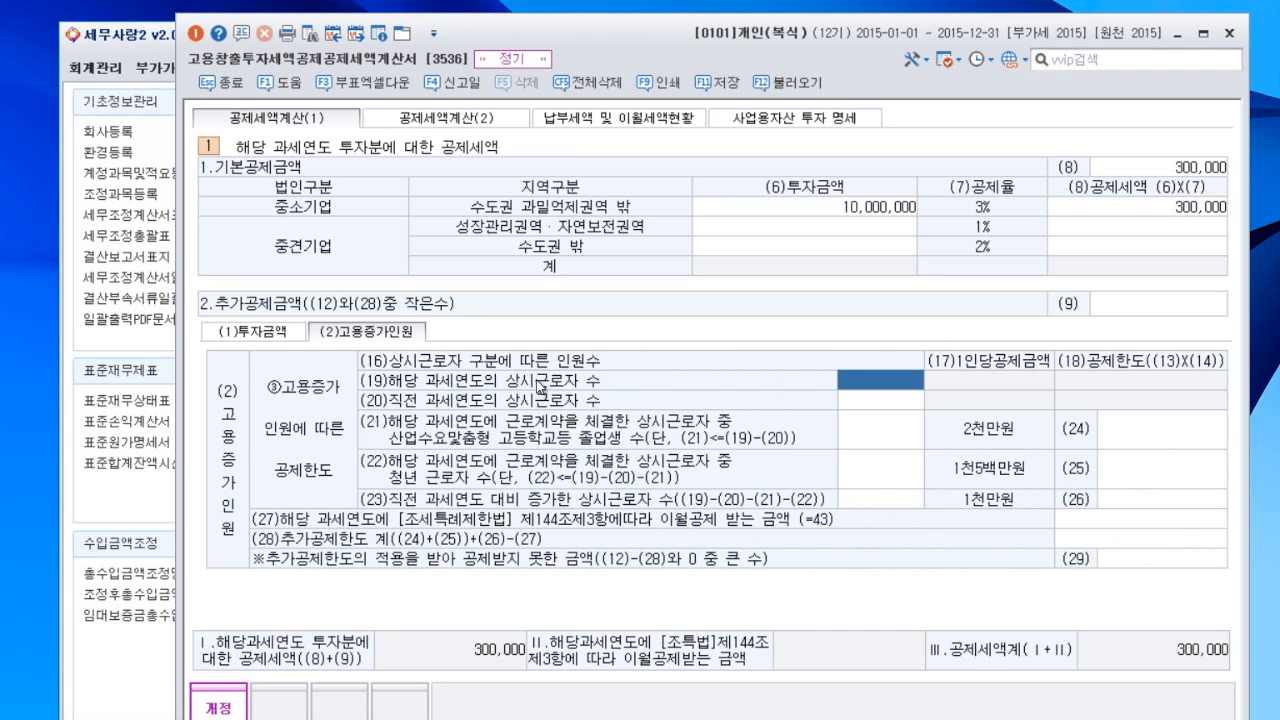
{"action": "left_click", "coordinate": [268, 336]}
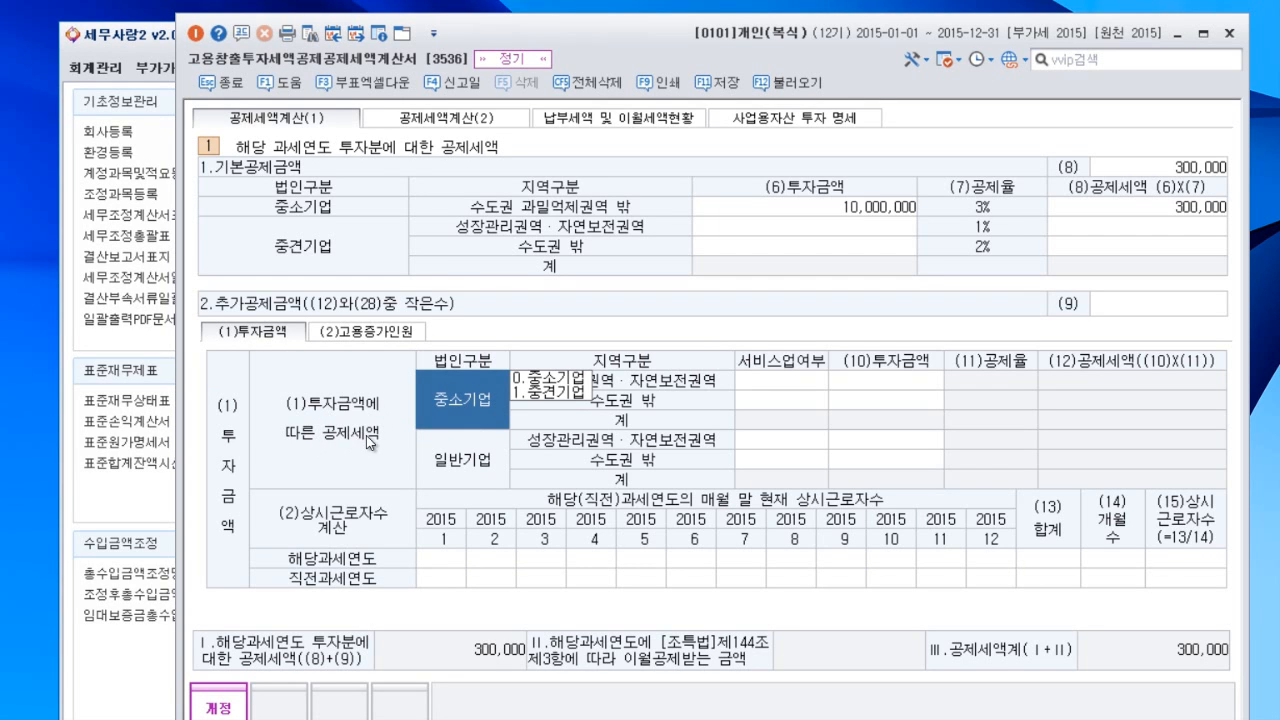
{"action": "left_click", "coordinate": [553, 380]}
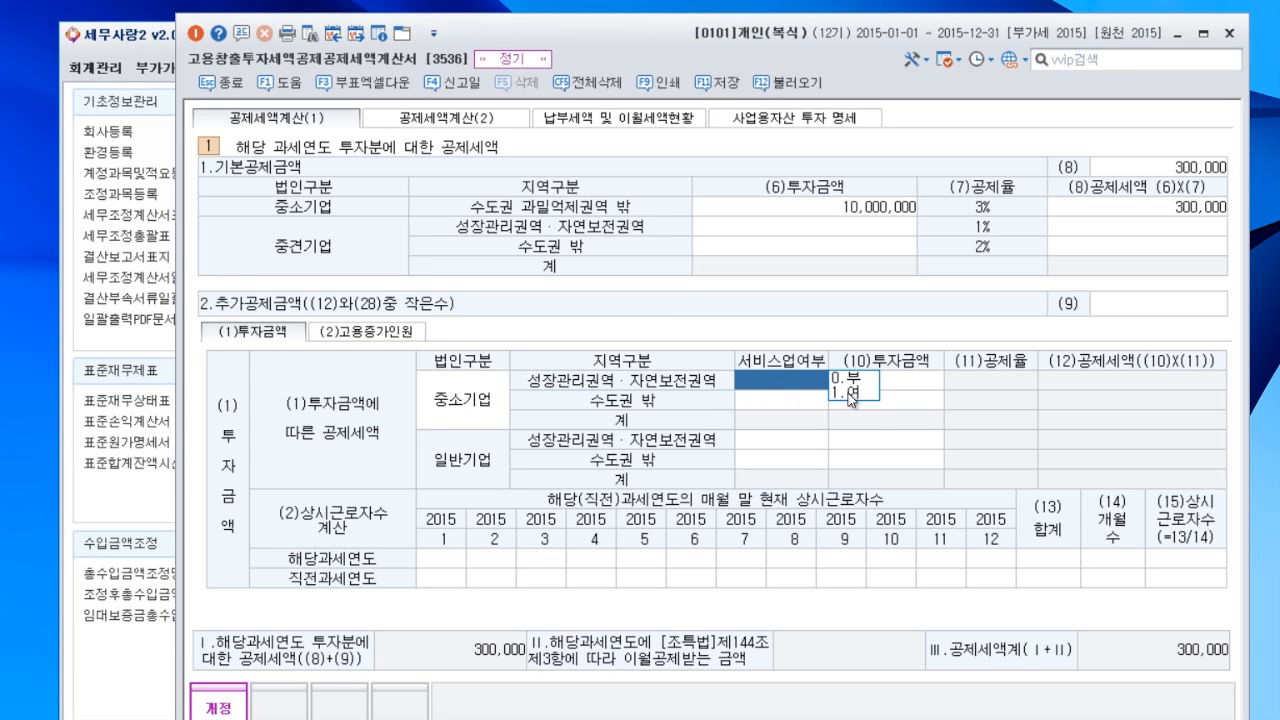
{"action": "left_click", "coordinate": [791, 402]}
{"action": "left_click", "coordinate": [845, 412]}
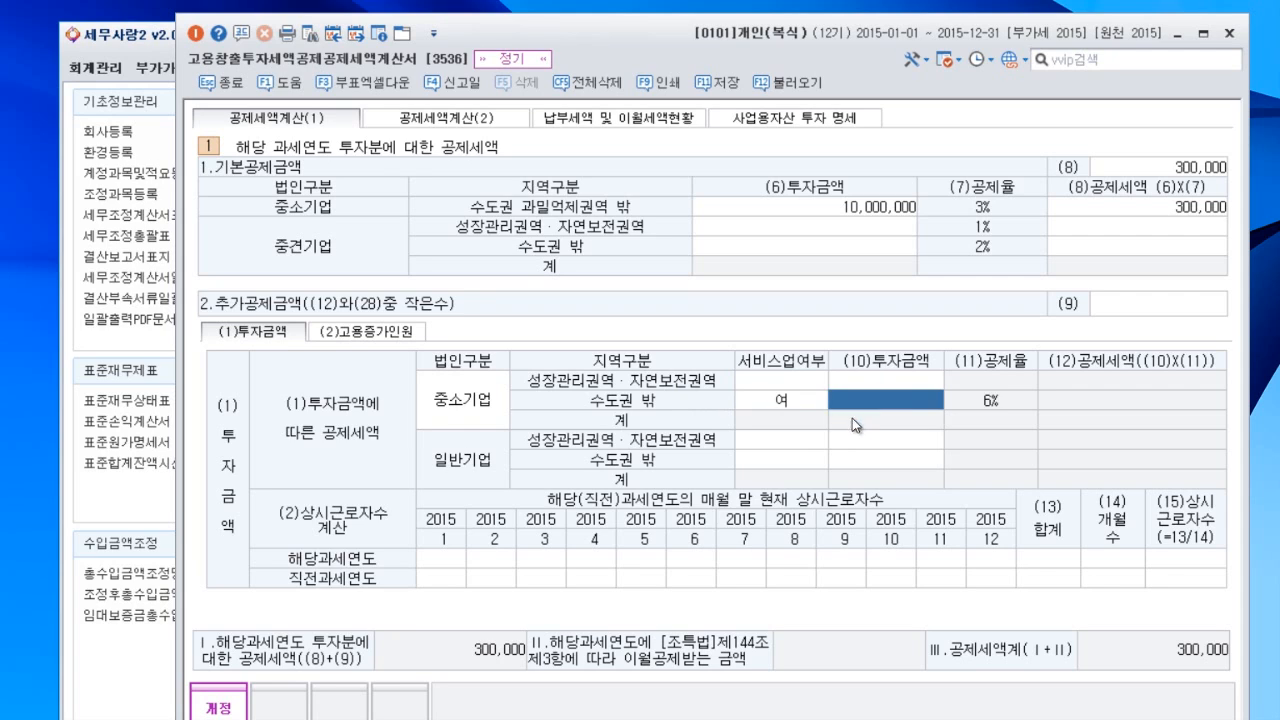
{"action": "type", "text": "10000000"}
{"action": "key", "text": "Return"}
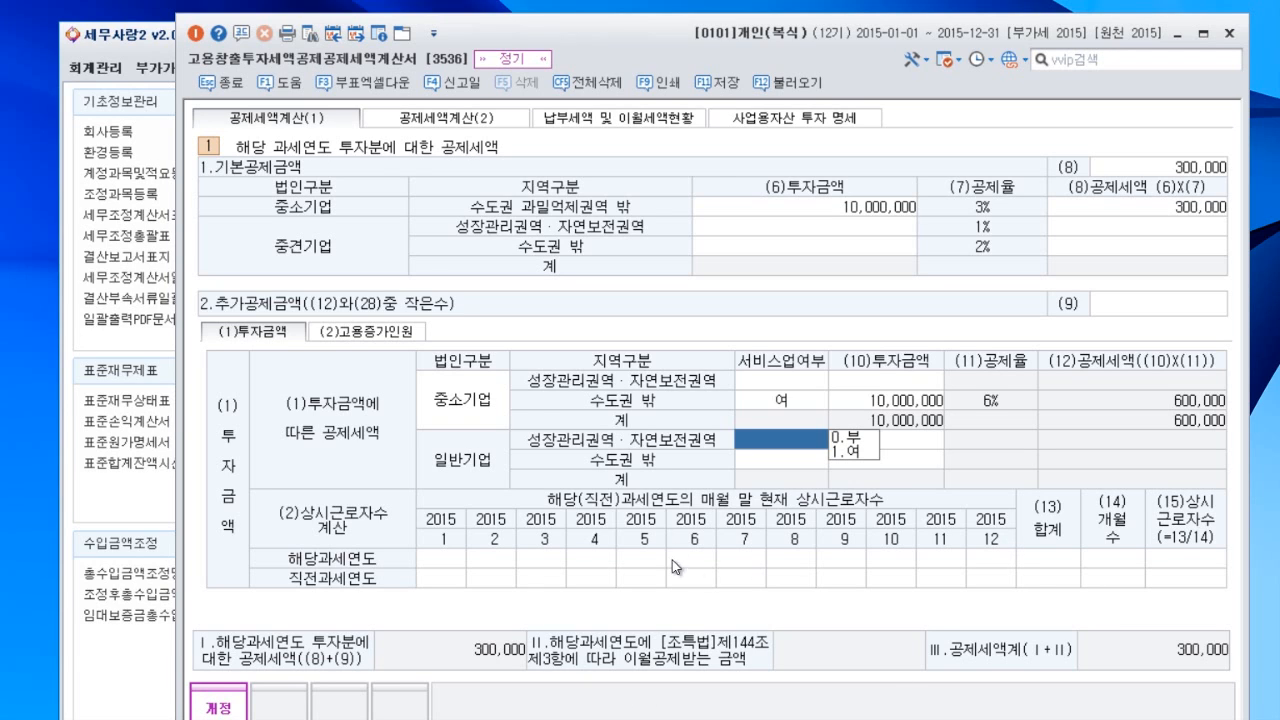
In 고용증가인원, enter 6 상시근로자 for the 해당 과세연도 and 5 for the 직전 과세연도.
{"action": "left_click", "coordinate": [389, 339]}
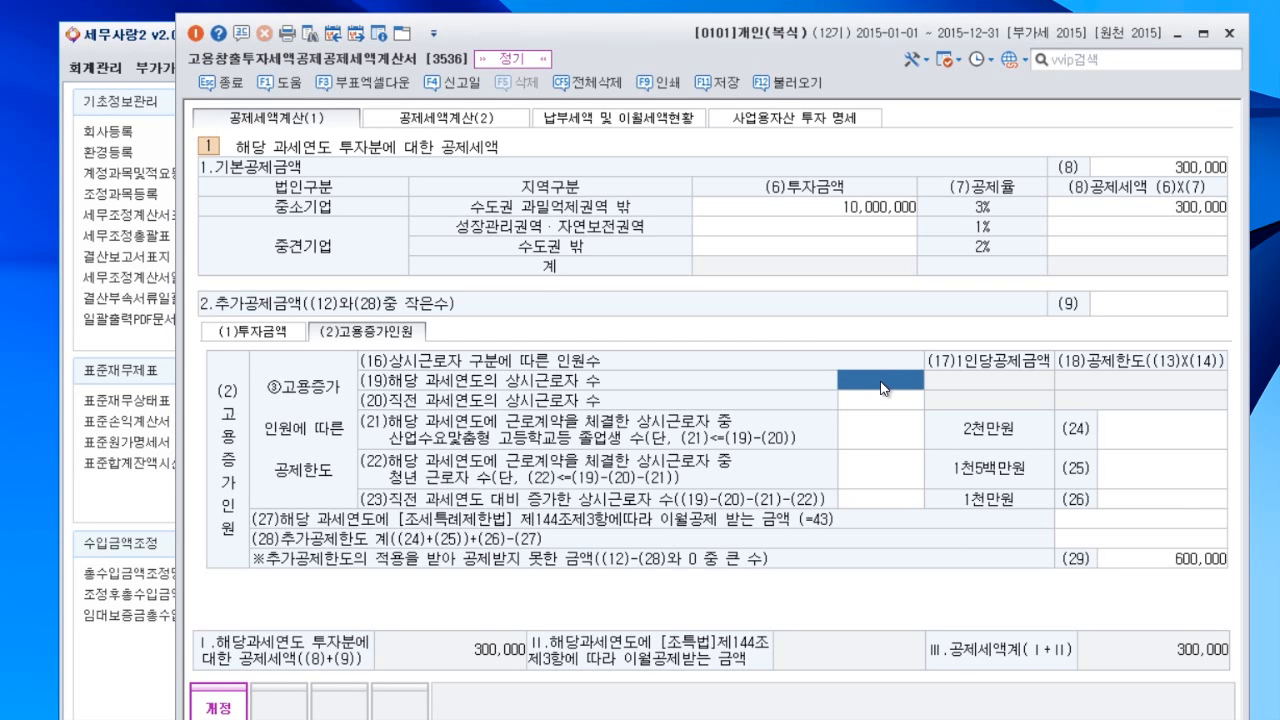
{"action": "type", "text": "6"}
{"action": "key", "text": "Return"}
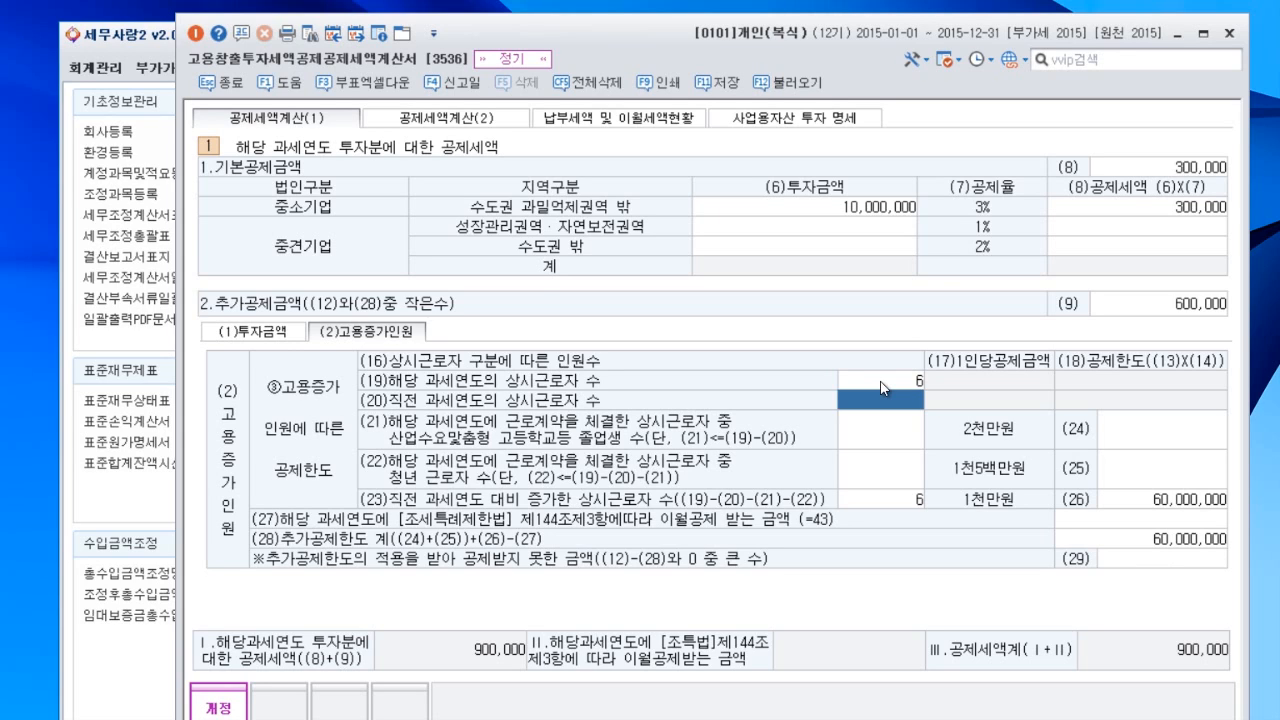
{"action": "type", "text": "5"}
{"action": "key", "text": "Return"}
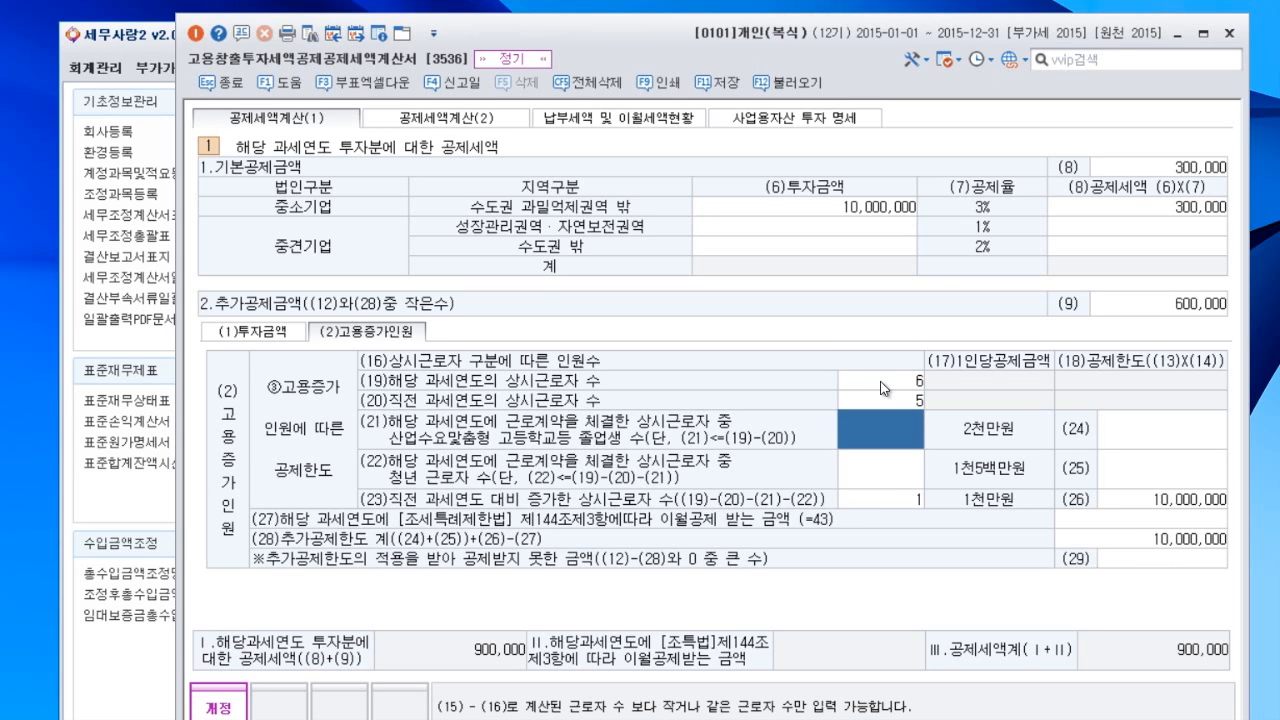
{"action": "key", "text": "Return"}
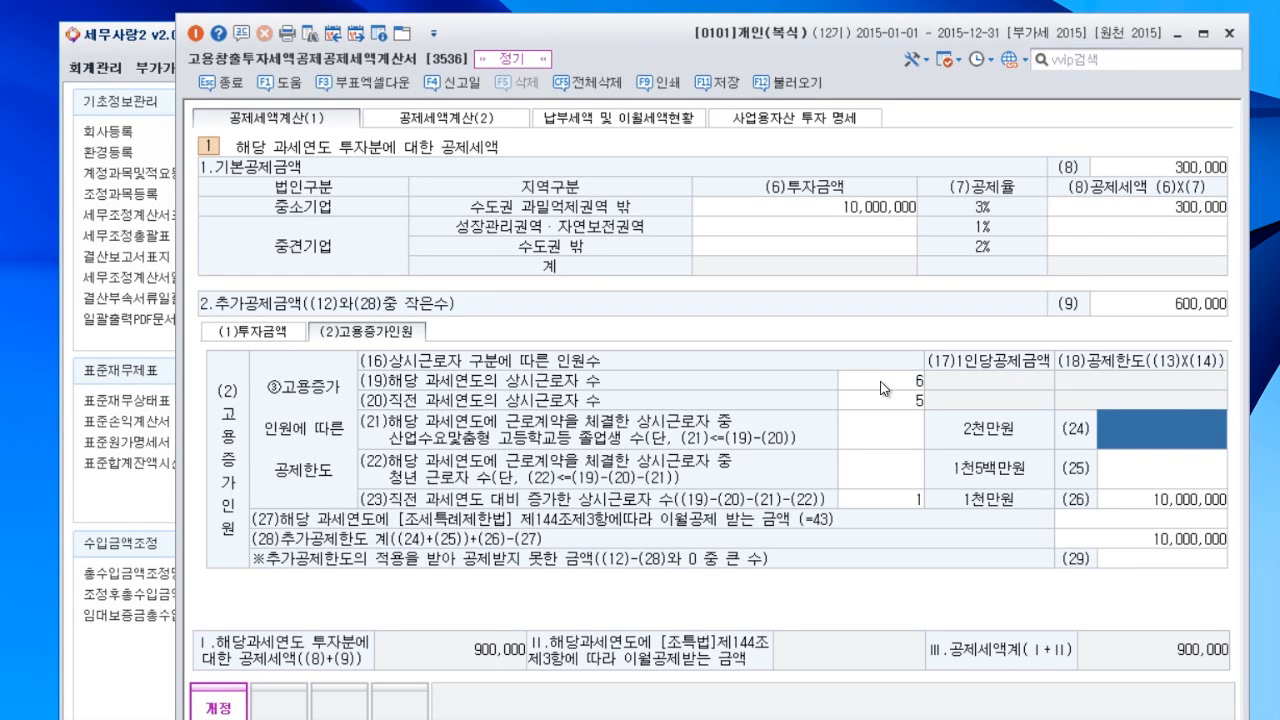
Review 공제세액계산(2), 납부세액 및 이월세액현황 and 사업용자산 투자 명세, and close the form with its entries saved.
{"action": "left_click", "coordinate": [281, 336]}
{"action": "left_click", "coordinate": [358, 336]}
{"action": "left_click", "coordinate": [455, 121]}
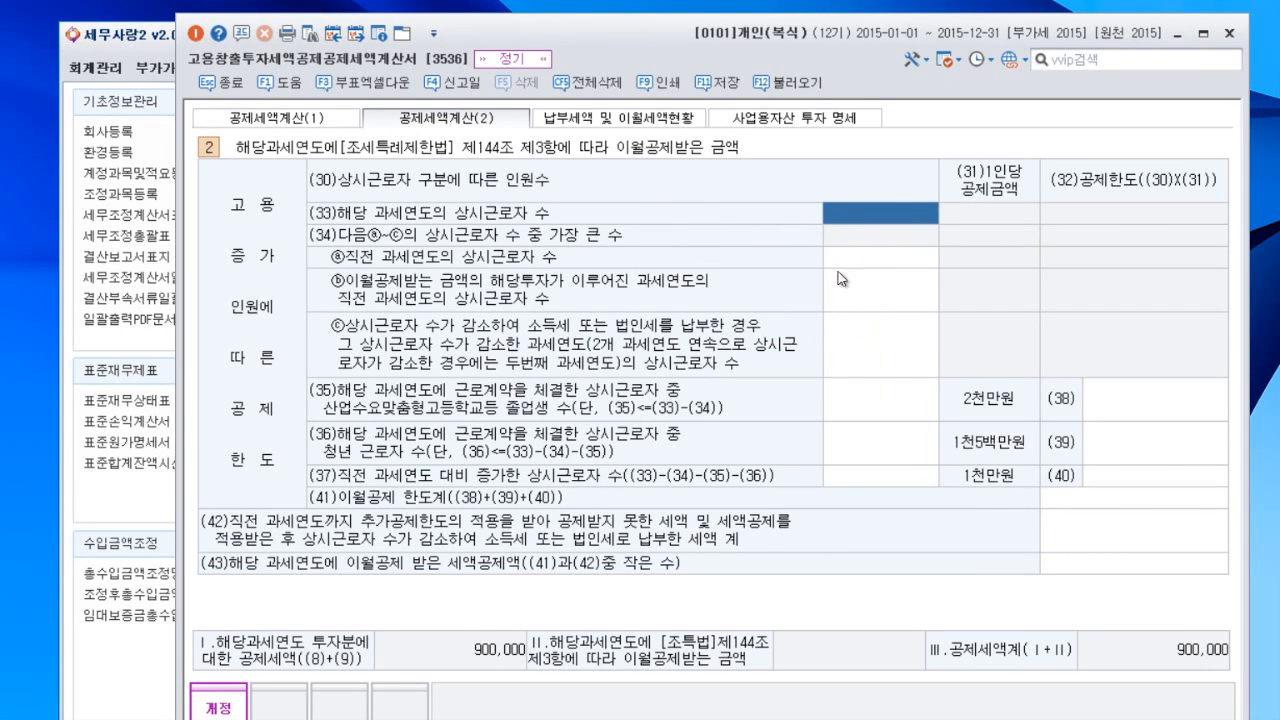
{"action": "left_click", "coordinate": [638, 119]}
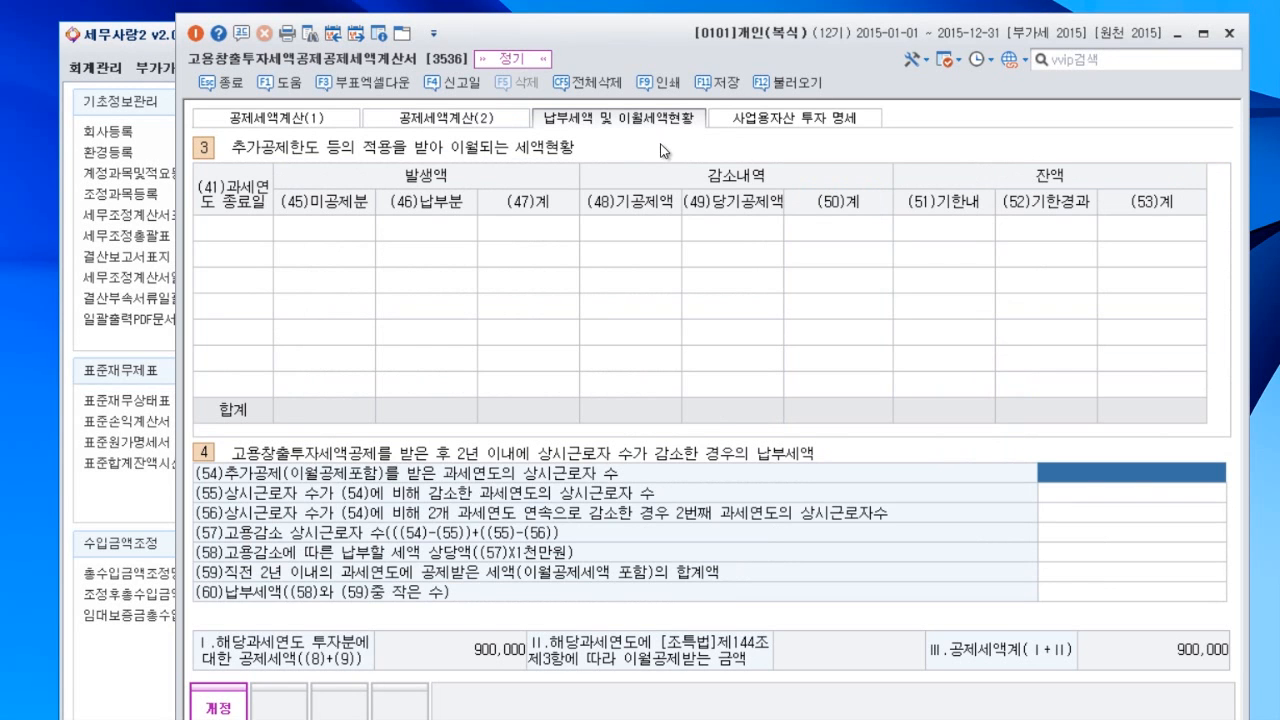
{"action": "left_click", "coordinate": [797, 120]}
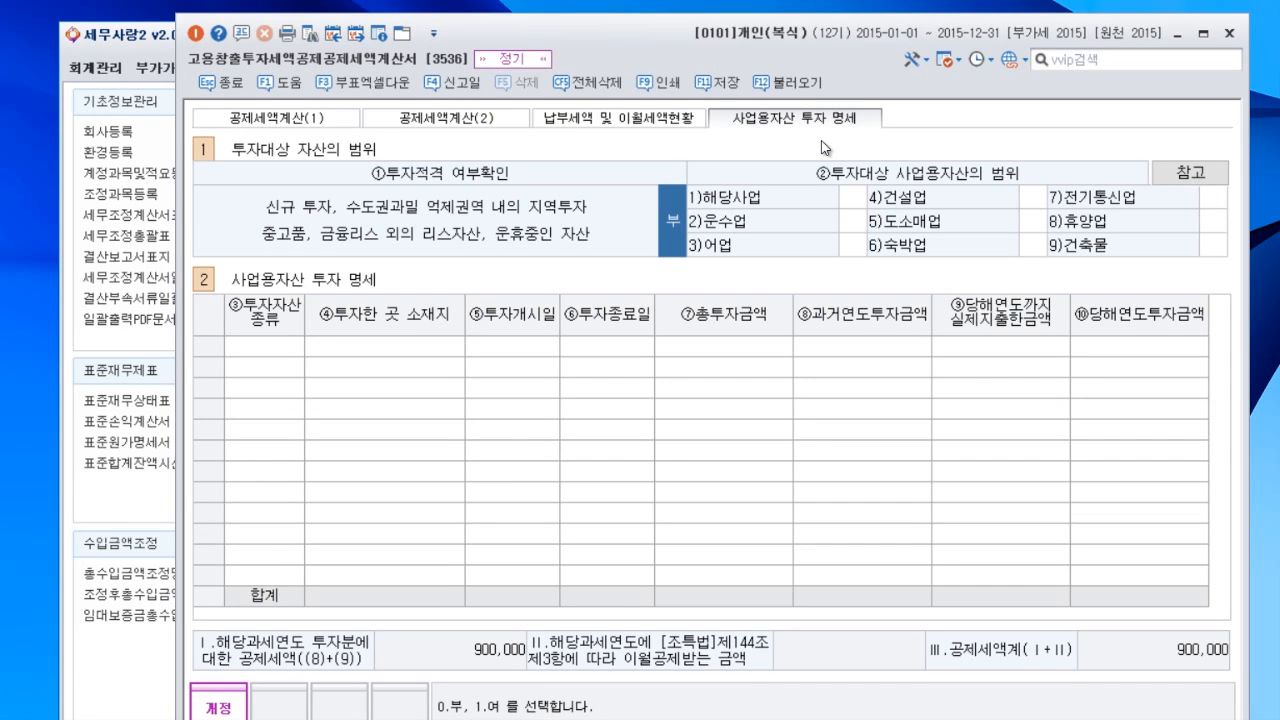
{"action": "left_click", "coordinate": [1237, 50]}
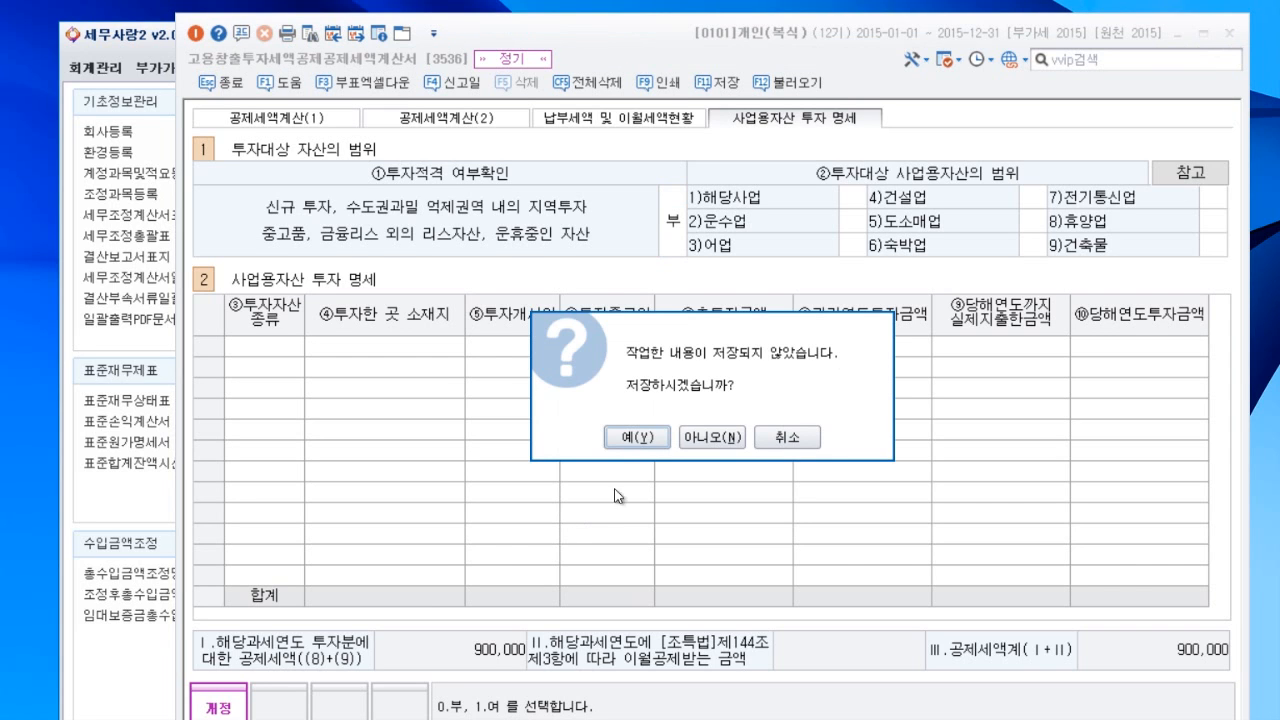
{"action": "left_click", "coordinate": [645, 439]}
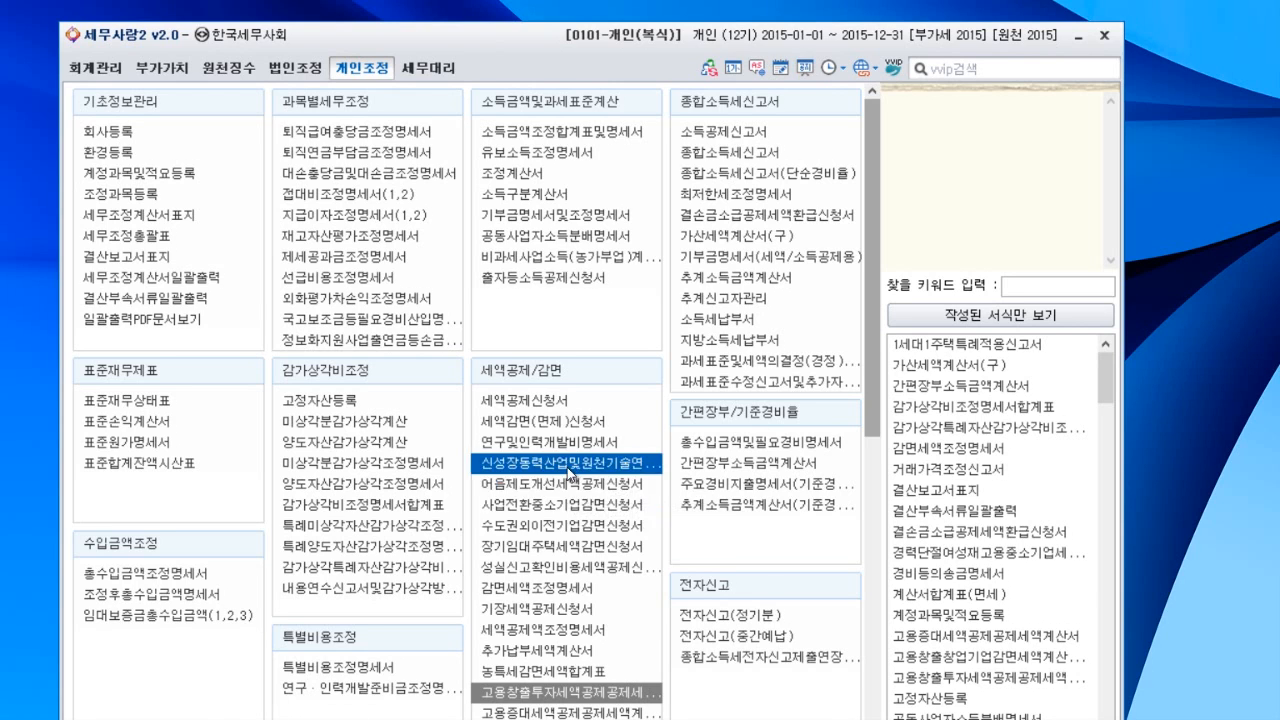
Open 세액공제액조정명세서 and set the 투자금액 of 중소기업투자세액공제 to 5,000,000.
{"action": "left_click", "coordinate": [565, 630]}
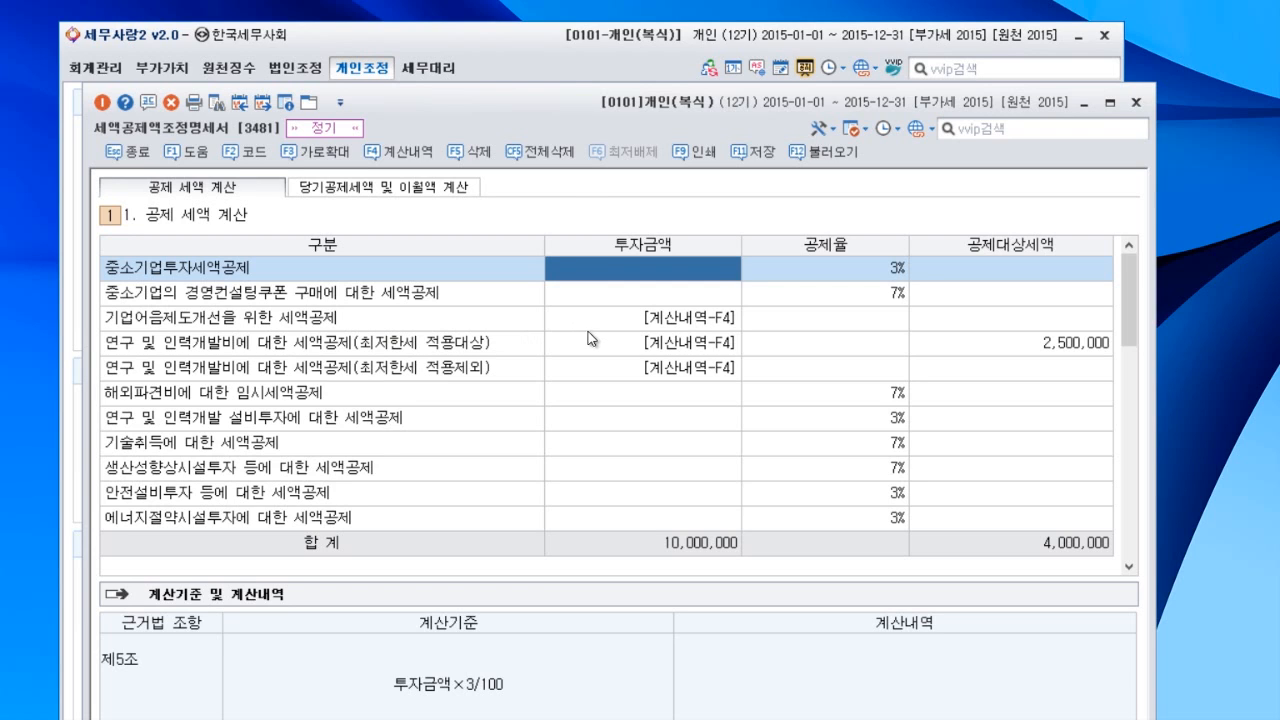
{"action": "type", "text": "5000000"}
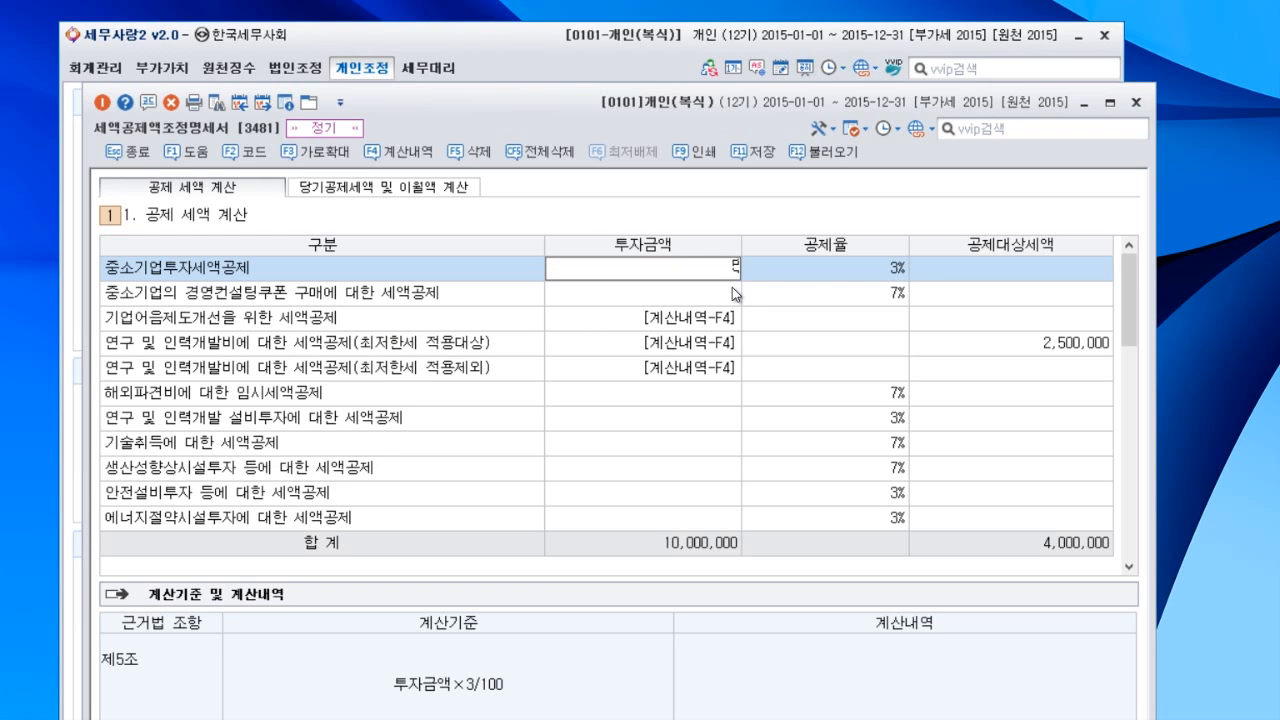
{"action": "key", "text": "Return"}
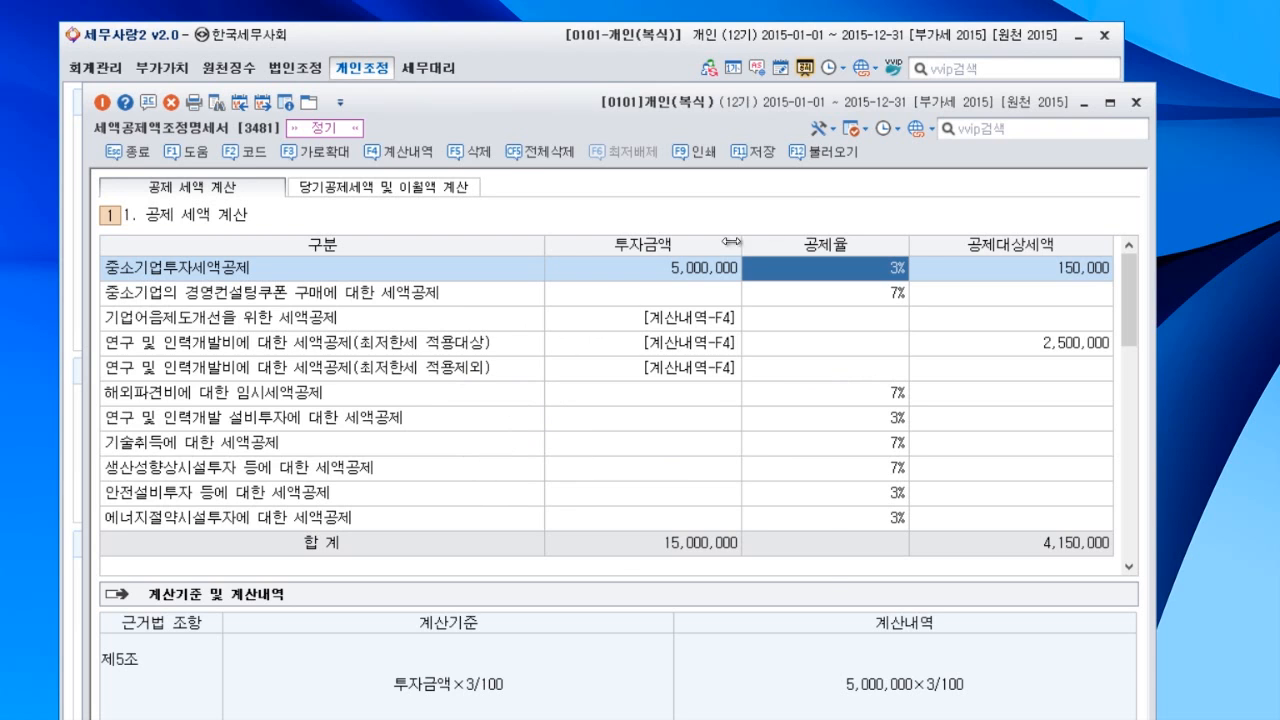
Load the credit data from the related forms and check the 공제대상세액 of the 고용창출투자세액공제 row.
{"action": "left_click", "coordinate": [833, 153]}
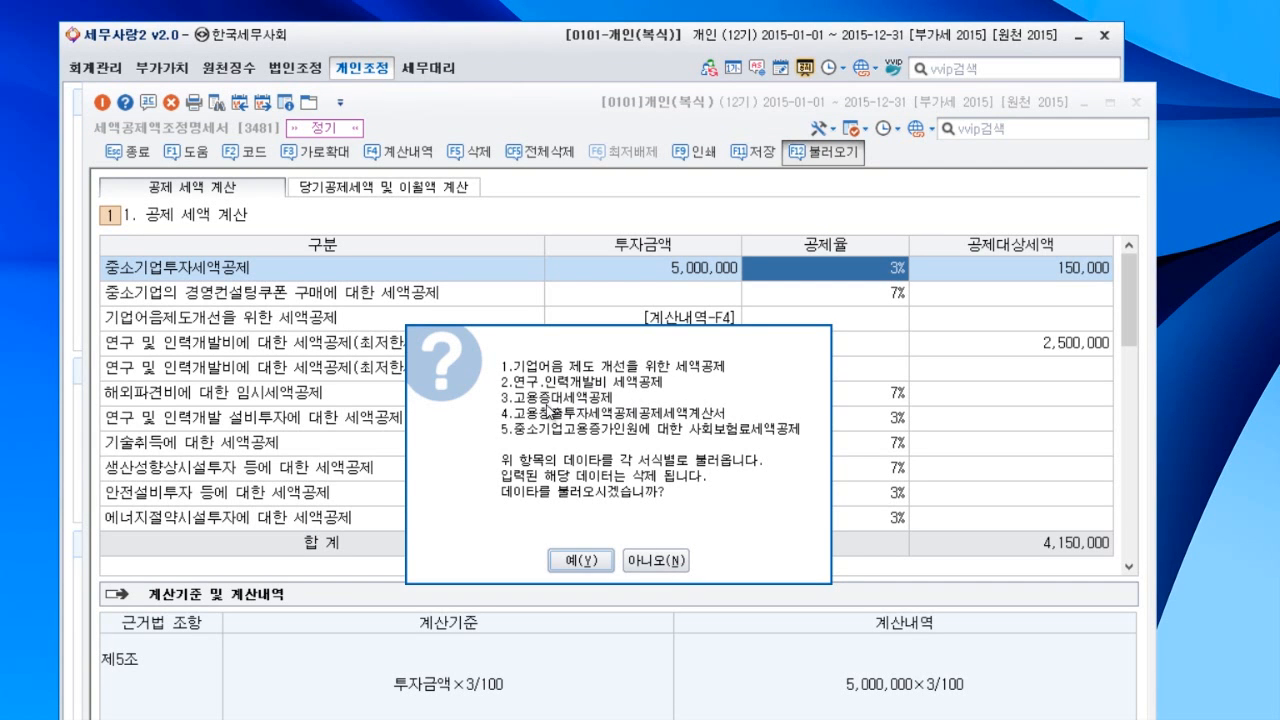
{"action": "left_click", "coordinate": [592, 562]}
{"action": "left_click_drag", "start_coordinate": [1125, 320], "coordinate": [1122, 398]}
{"action": "left_click", "coordinate": [1063, 396]}
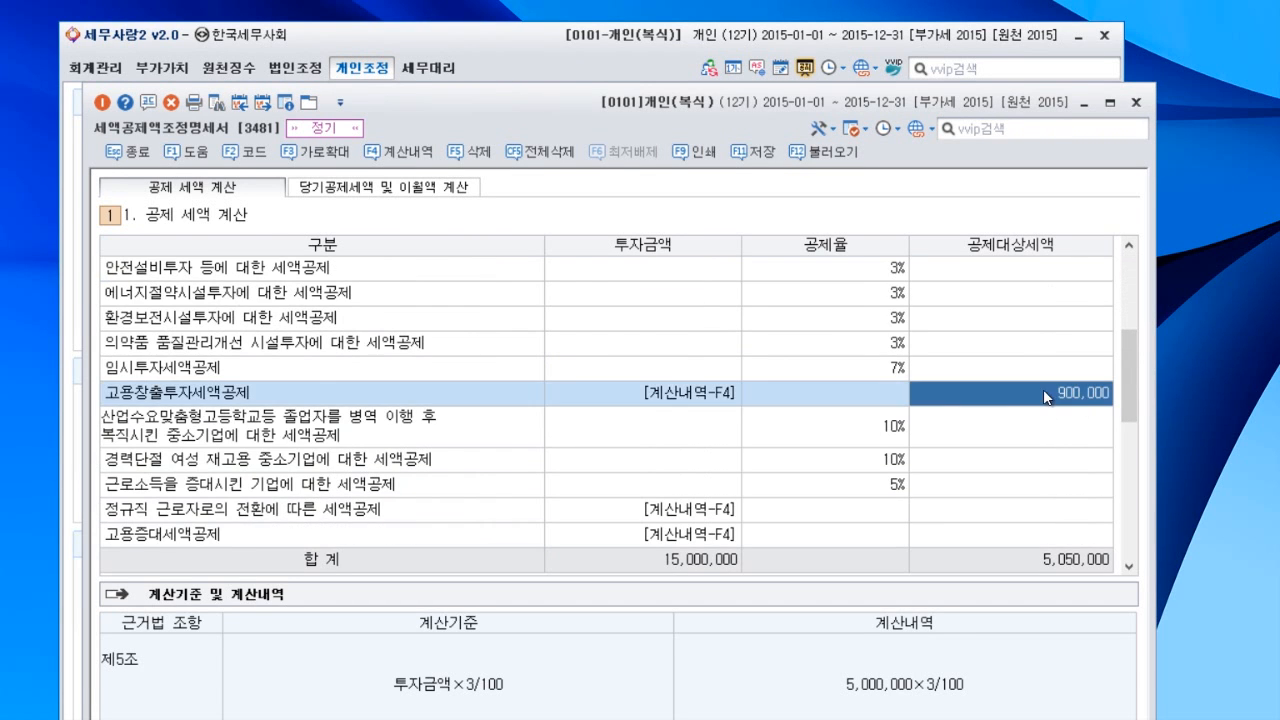
{"action": "left_click_drag", "start_coordinate": [1128, 408], "coordinate": [1125, 338]}
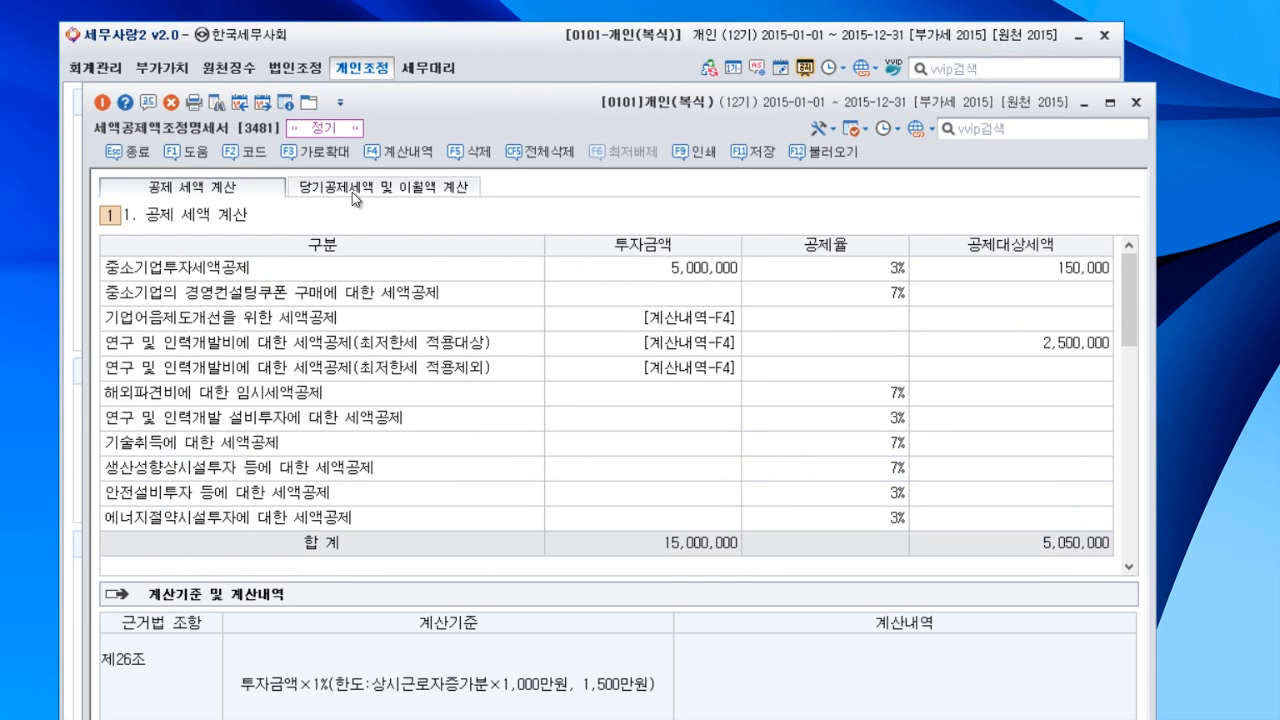
In 당기공제세액 및 이월액 계산, set the 공제할세액 당기분 of 고용창출투자세액공제 to 900,000.
{"action": "left_click", "coordinate": [411, 192]}
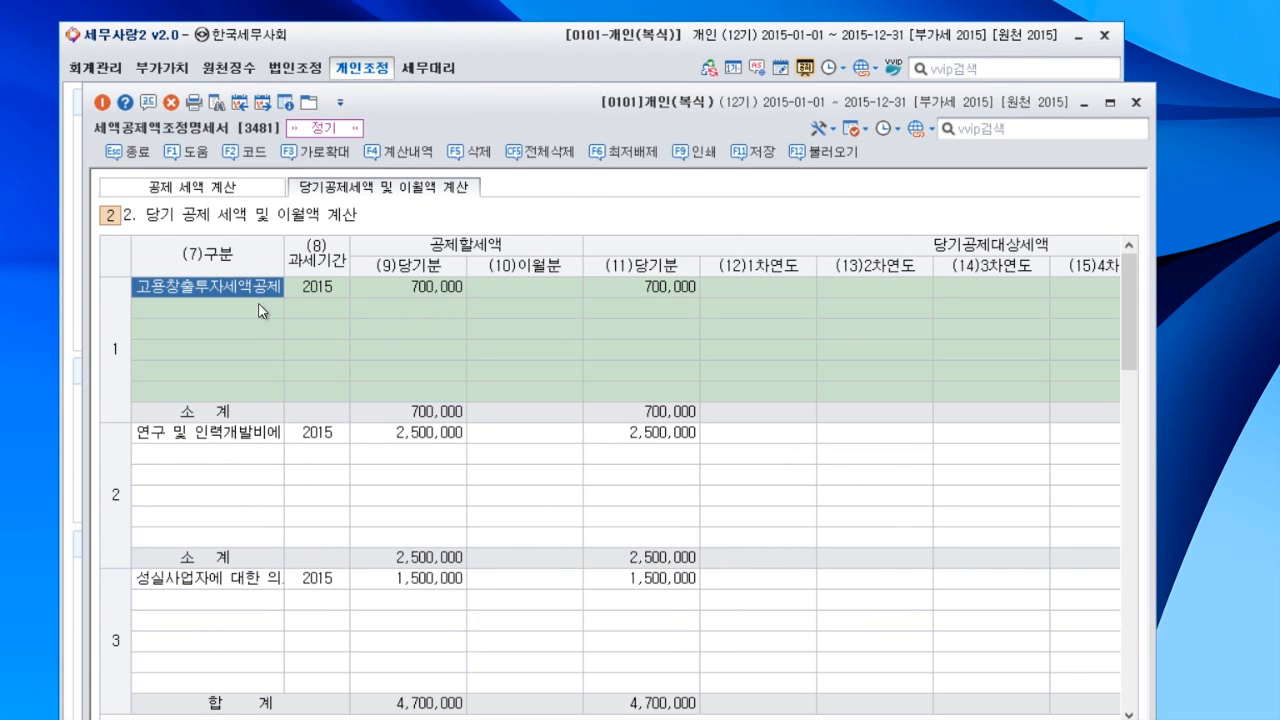
{"action": "left_click", "coordinate": [236, 187]}
{"action": "left_click", "coordinate": [436, 190]}
{"action": "left_click", "coordinate": [432, 286]}
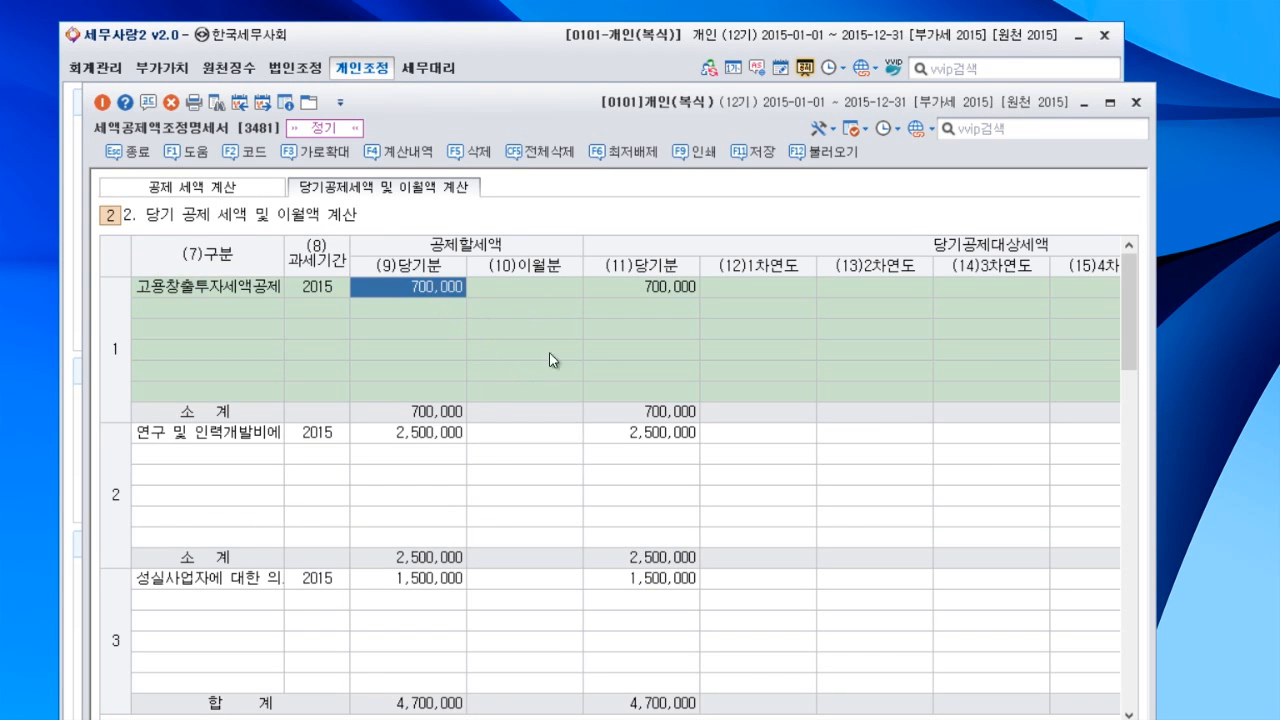
{"action": "type", "text": "900,000"}
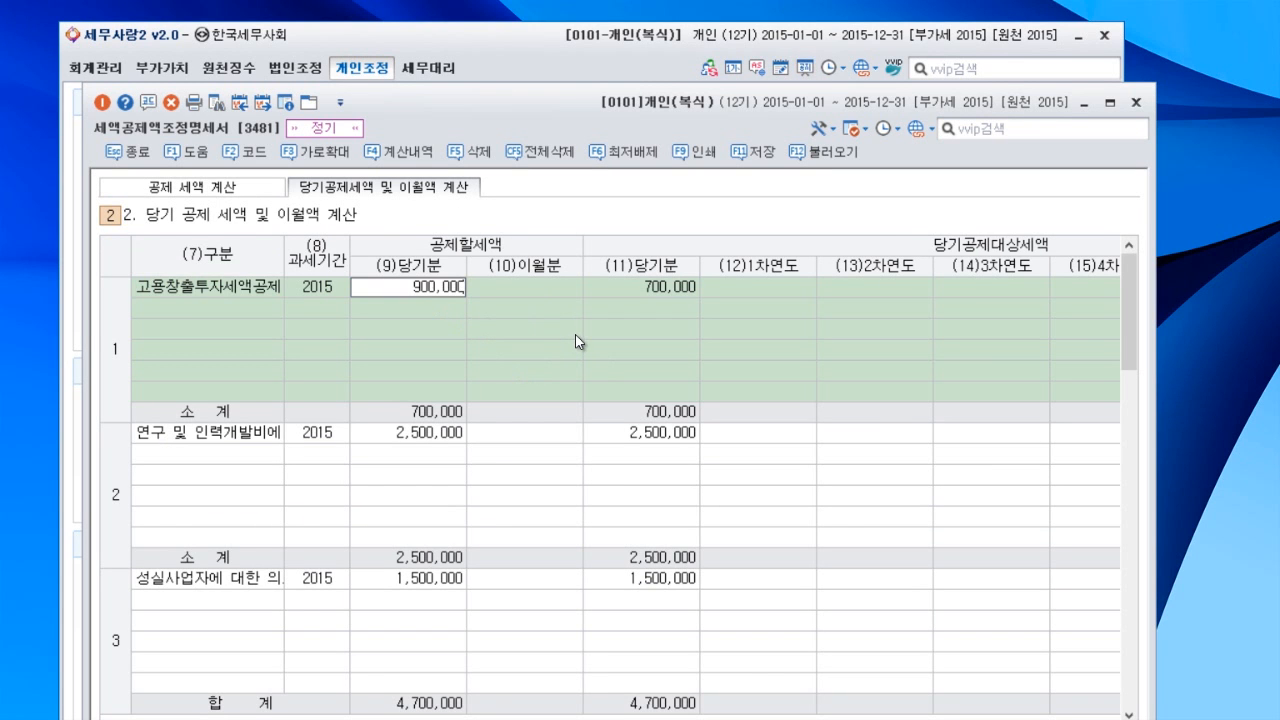
{"action": "key", "text": "Return"}
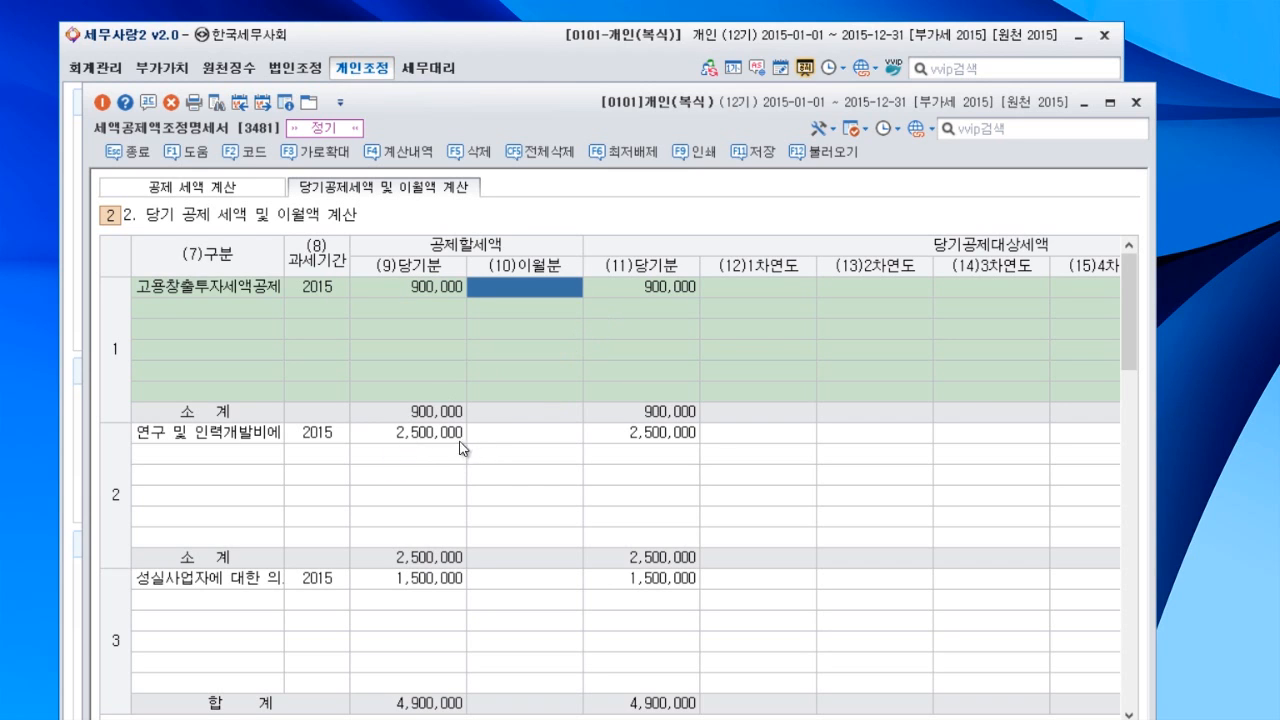
Compare the 성실사업자에 대한 의료비 등 공제 entry with its 공제대상세액 in 공제 세액 계산.
{"action": "left_click", "coordinate": [232, 582]}
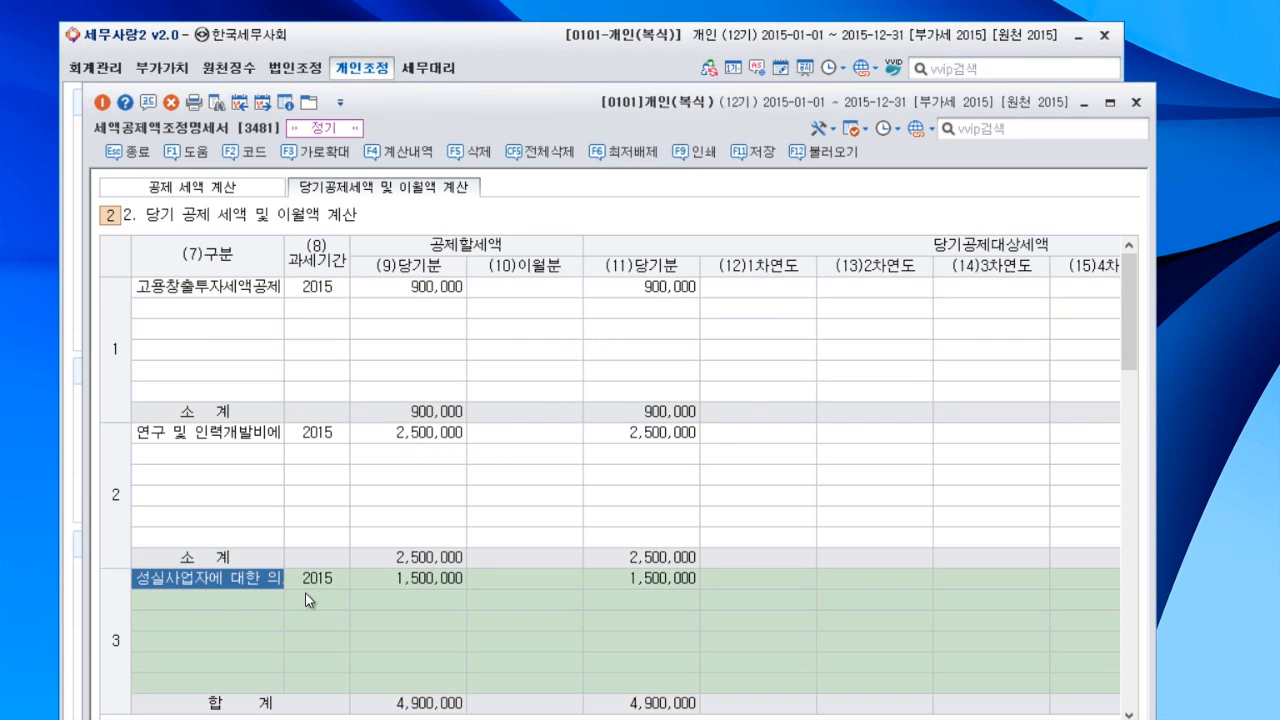
{"action": "left_click", "coordinate": [237, 189]}
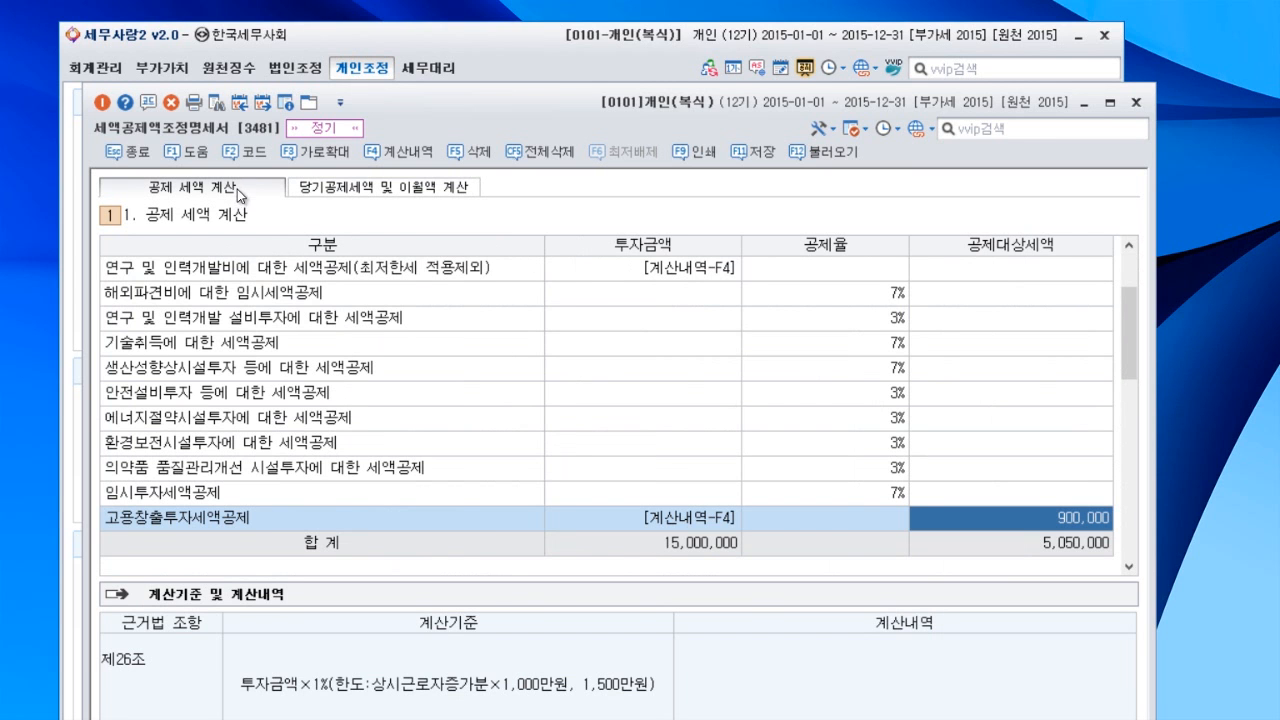
{"action": "left_click_drag", "start_coordinate": [1130, 350], "coordinate": [1126, 512]}
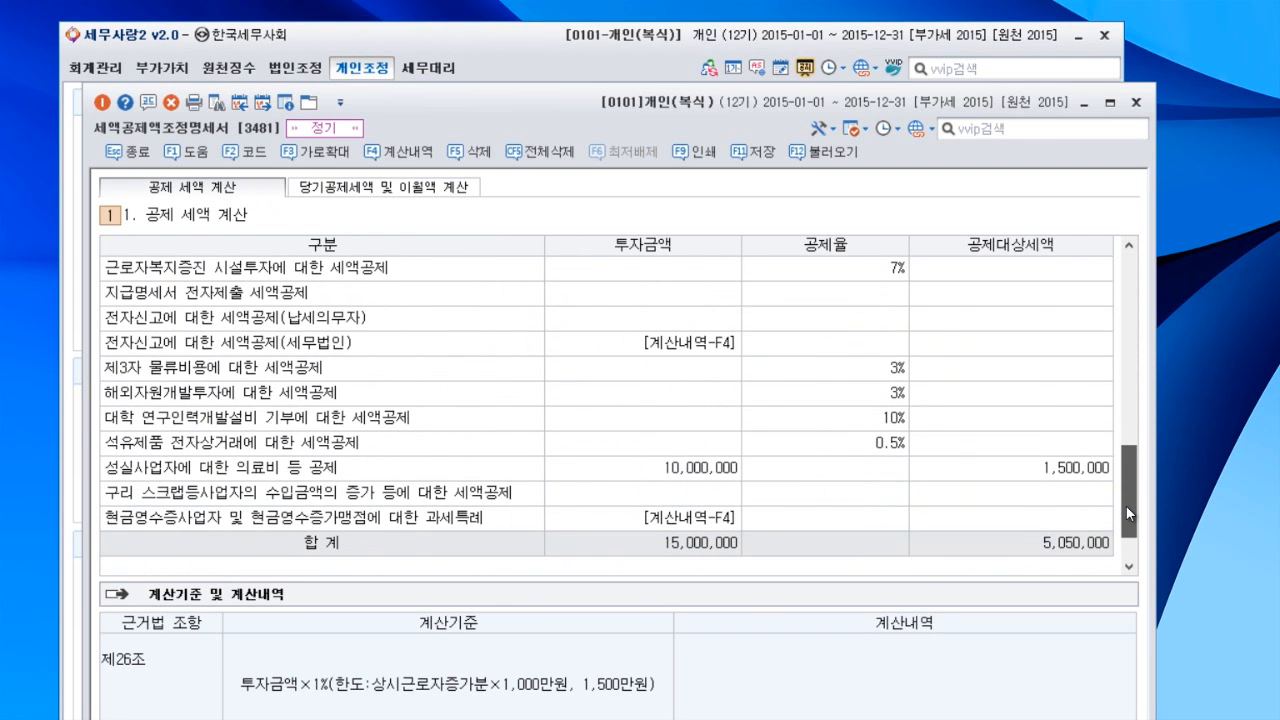
{"action": "left_click", "coordinate": [995, 470]}
{"action": "left_click_drag", "start_coordinate": [1128, 494], "coordinate": [1128, 279]}
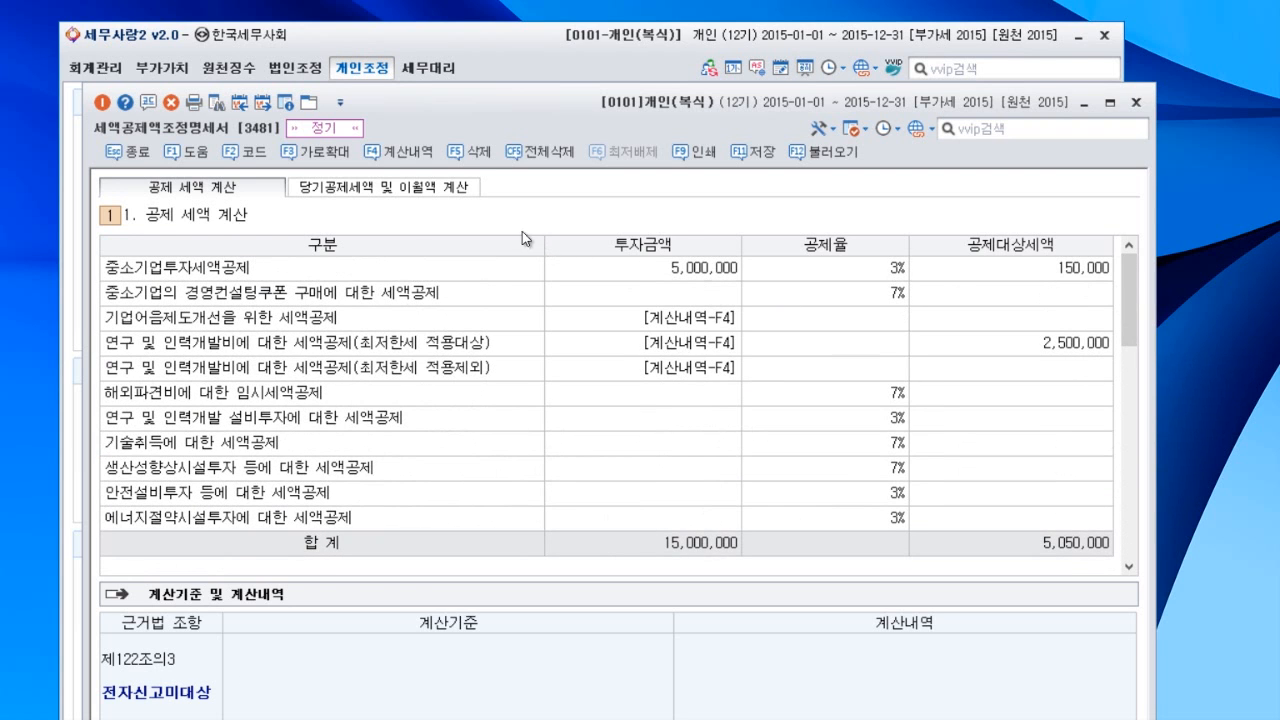
In 당기공제세액 및 이월액 계산, add 중소기업투자세액공제 as the fourth entry with 과세기간 2015.
{"action": "left_click", "coordinate": [401, 192]}
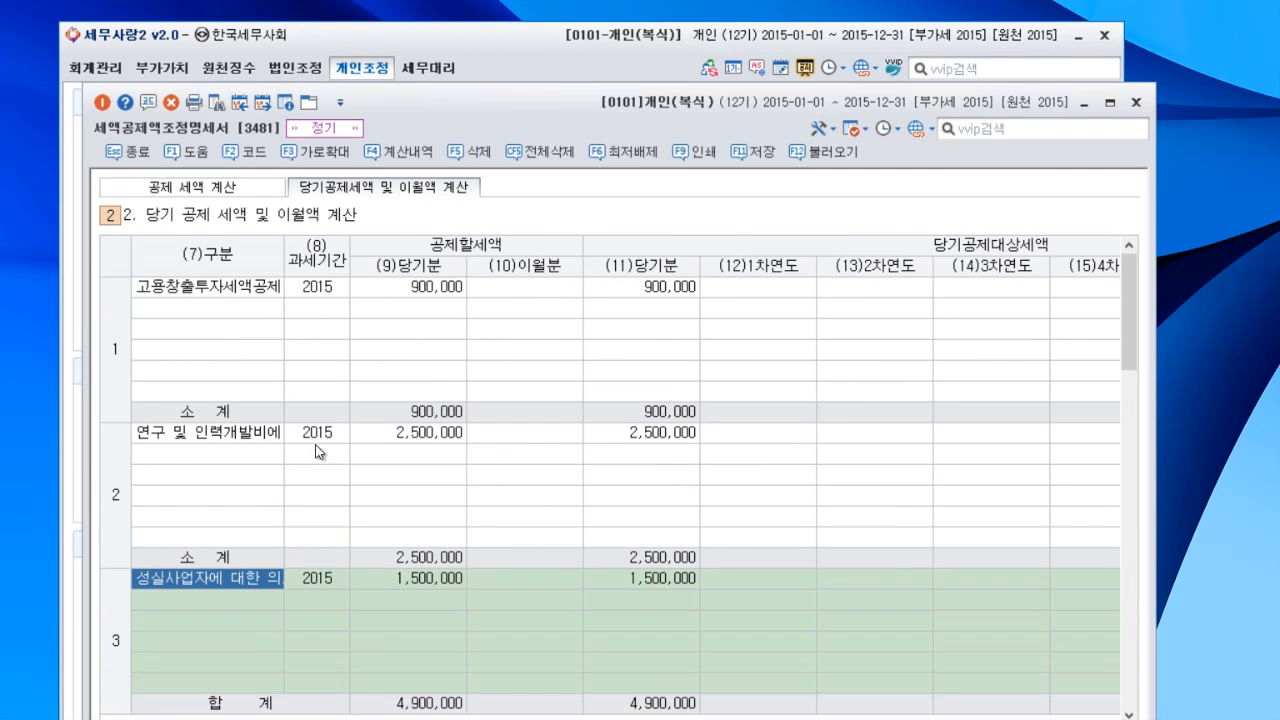
{"action": "scroll", "coordinate": [242, 632], "scroll_direction": "down", "scroll_amount": 2}
{"action": "left_click", "coordinate": [272, 612]}
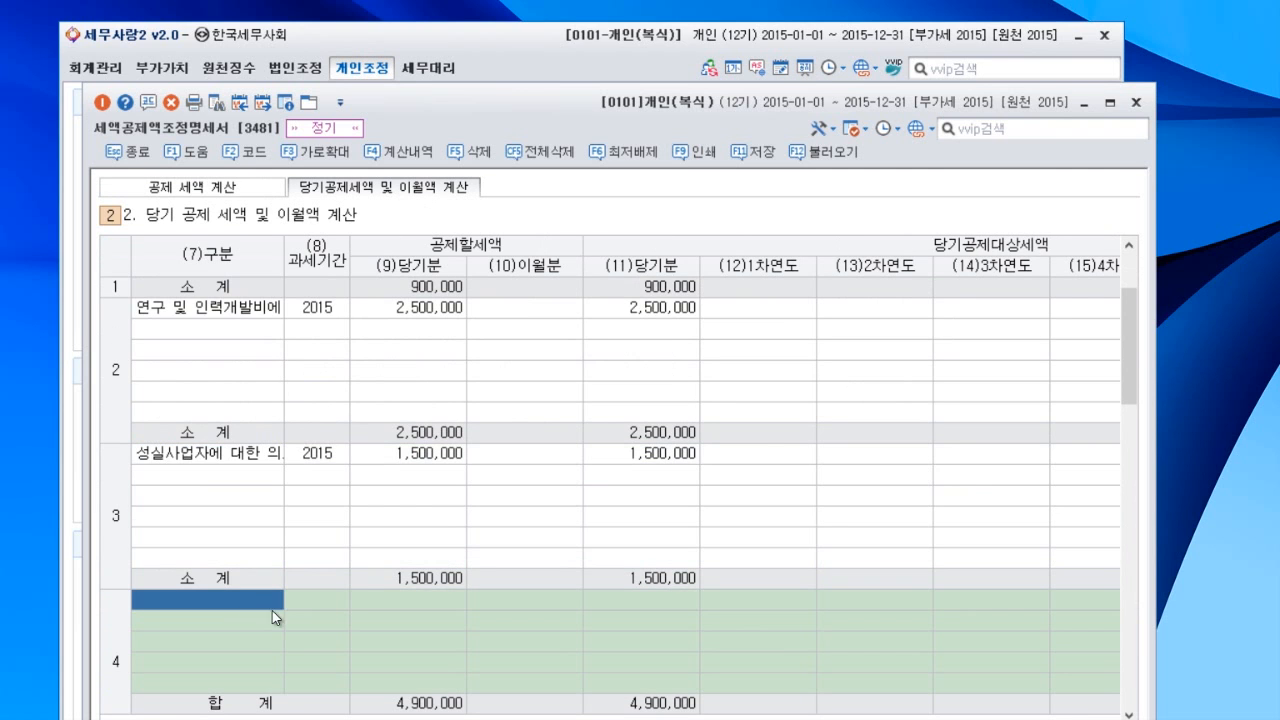
{"action": "left_click", "coordinate": [258, 155]}
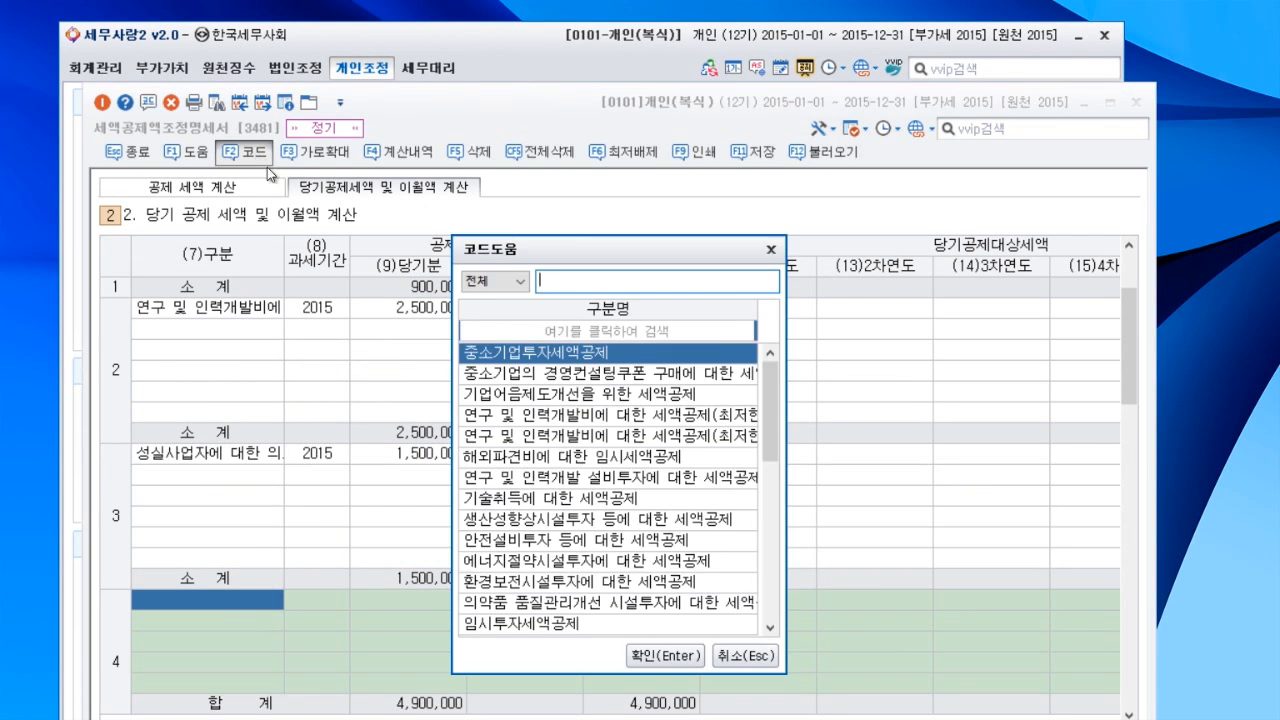
{"action": "double_click", "coordinate": [596, 354]}
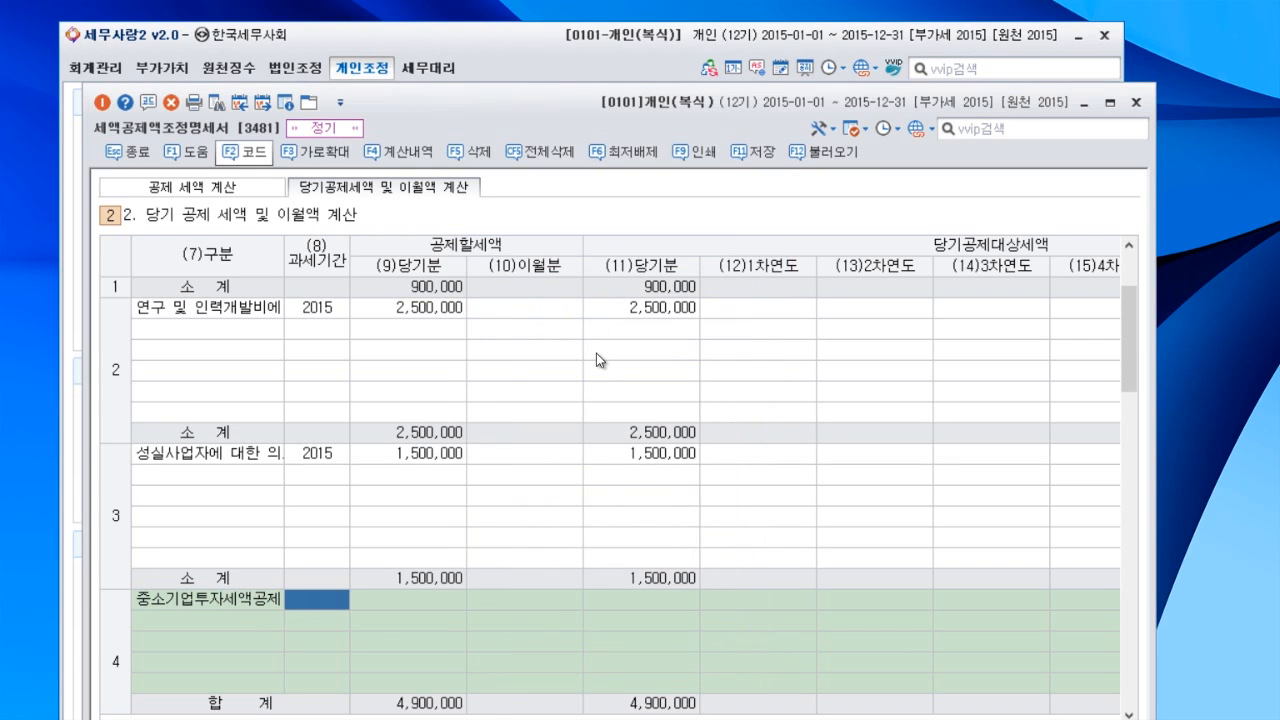
{"action": "type", "text": "2015"}
{"action": "key", "text": "Return"}
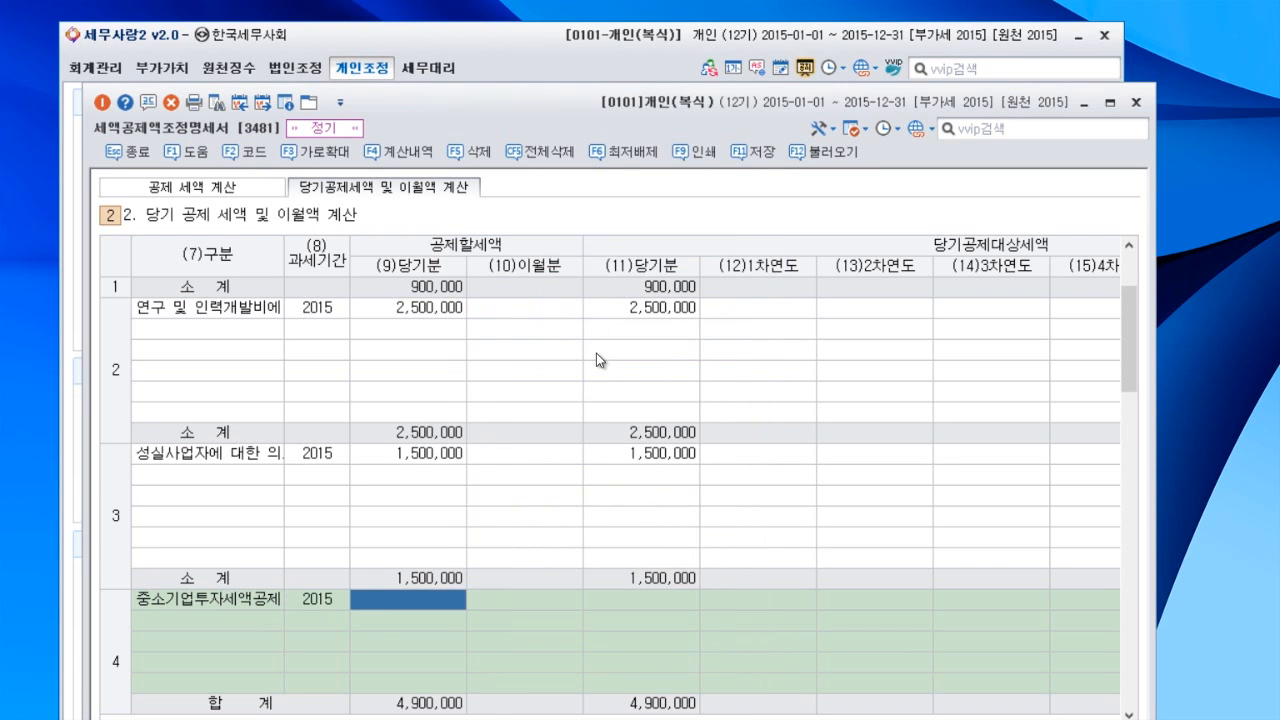
Check the 공제대상세액 of 중소기업투자세액공제 in 공제 세액 계산 and set its 공제할세액 당기분 to 150,000.
{"action": "left_click", "coordinate": [238, 189]}
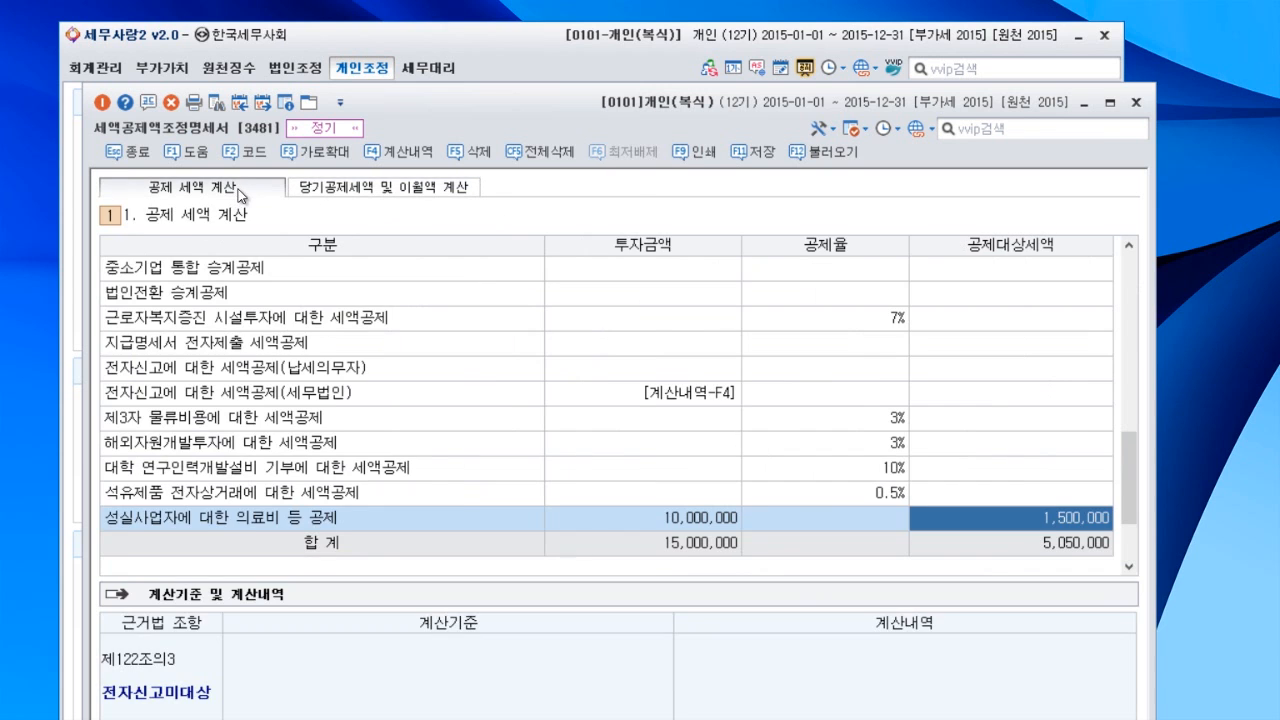
{"action": "left_click_drag", "start_coordinate": [1120, 485], "coordinate": [1097, 282]}
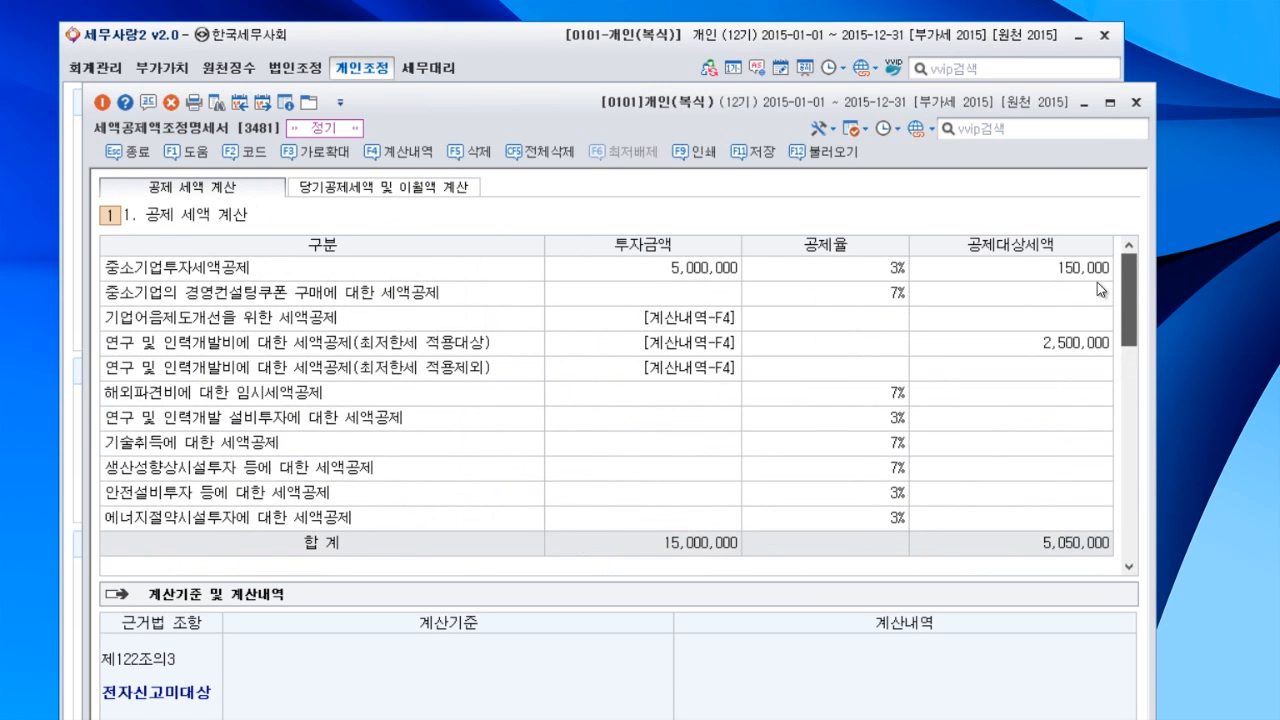
{"action": "left_click", "coordinate": [407, 190]}
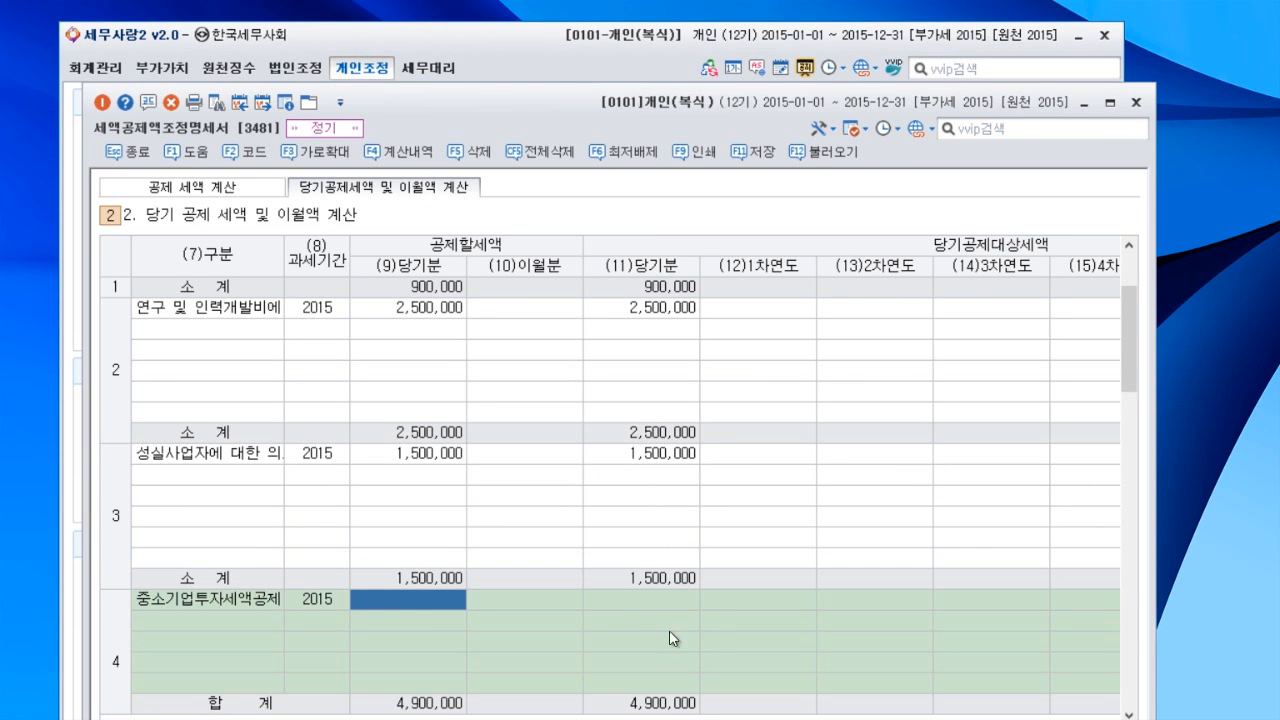
{"action": "type", "text": "150"}
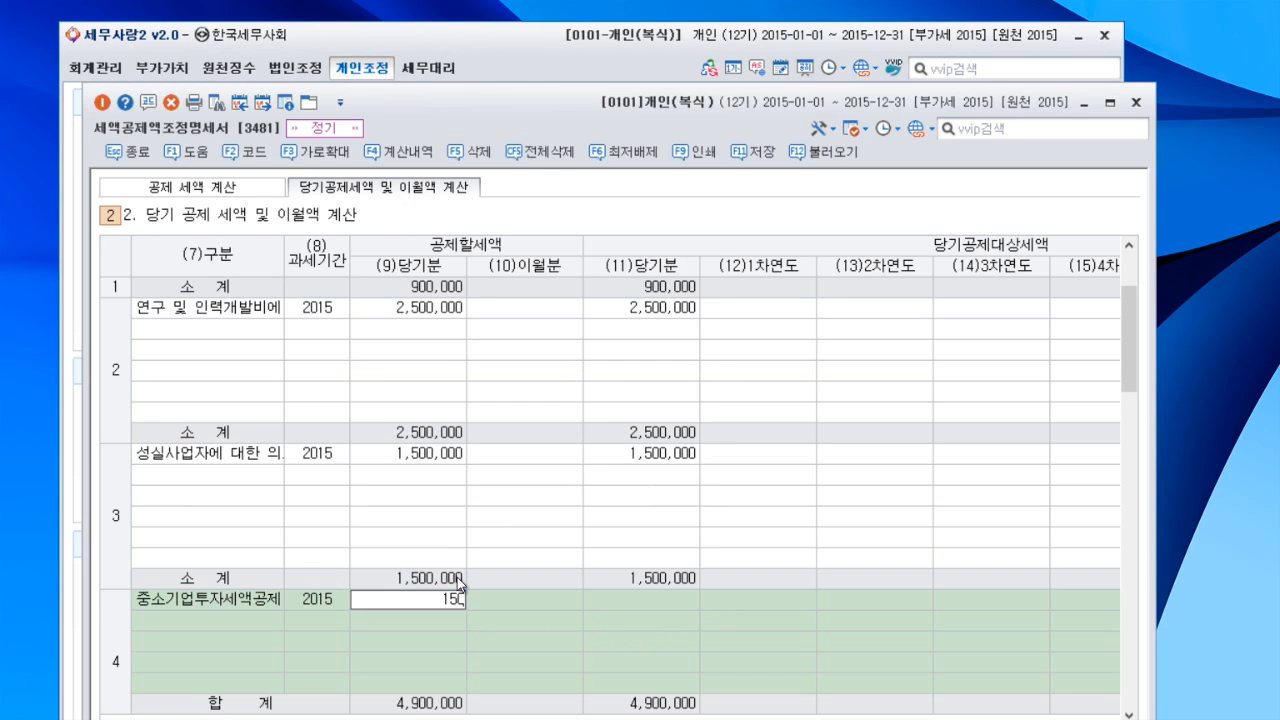
{"action": "key", "text": "Return"}
{"action": "key", "text": "Return"}
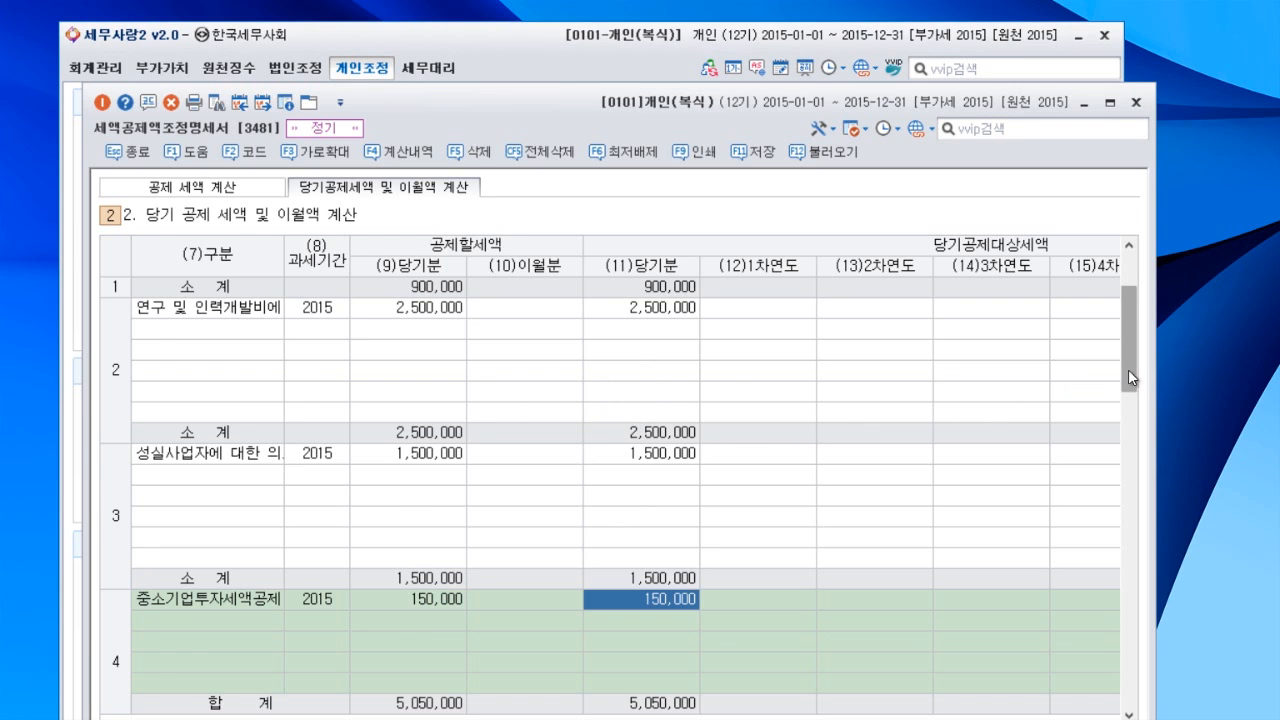
For the 연구 및 인력개발비 entry, check the 2015 amount in 최저한세적용 배제금액 and confirm it.
{"action": "left_click_drag", "start_coordinate": [1128, 369], "coordinate": [1118, 332]}
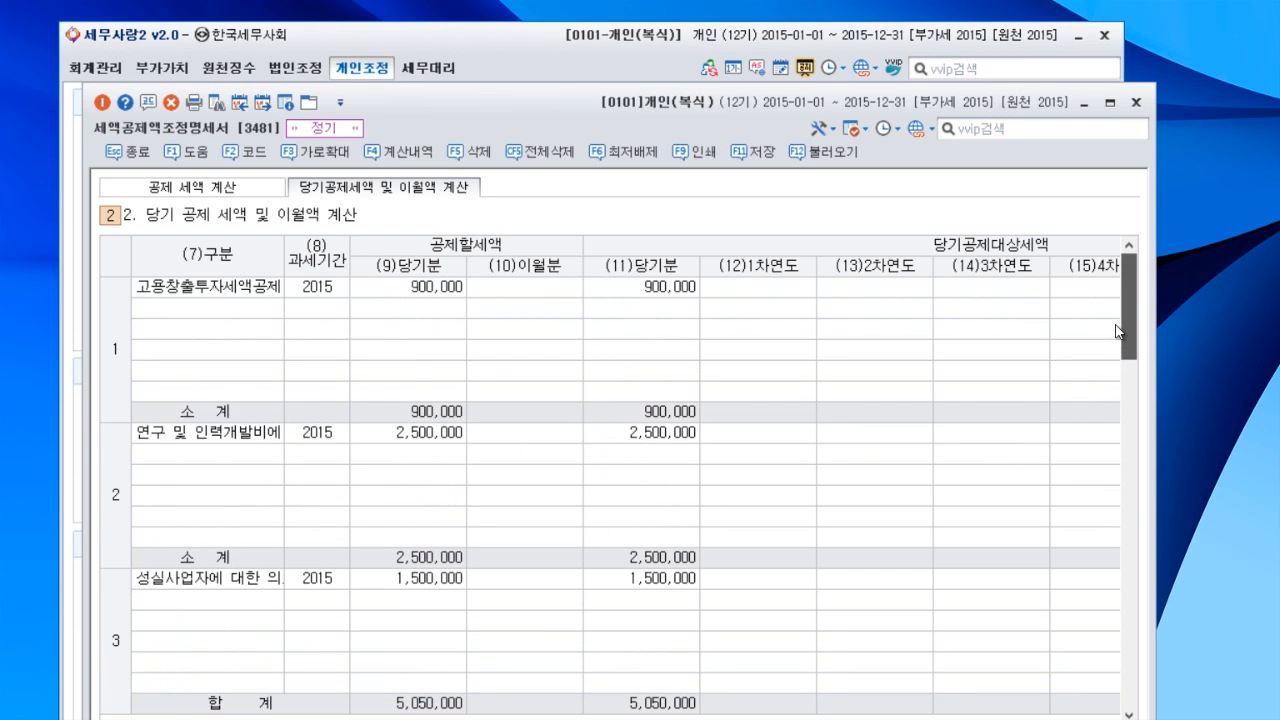
{"action": "left_click", "coordinate": [215, 445]}
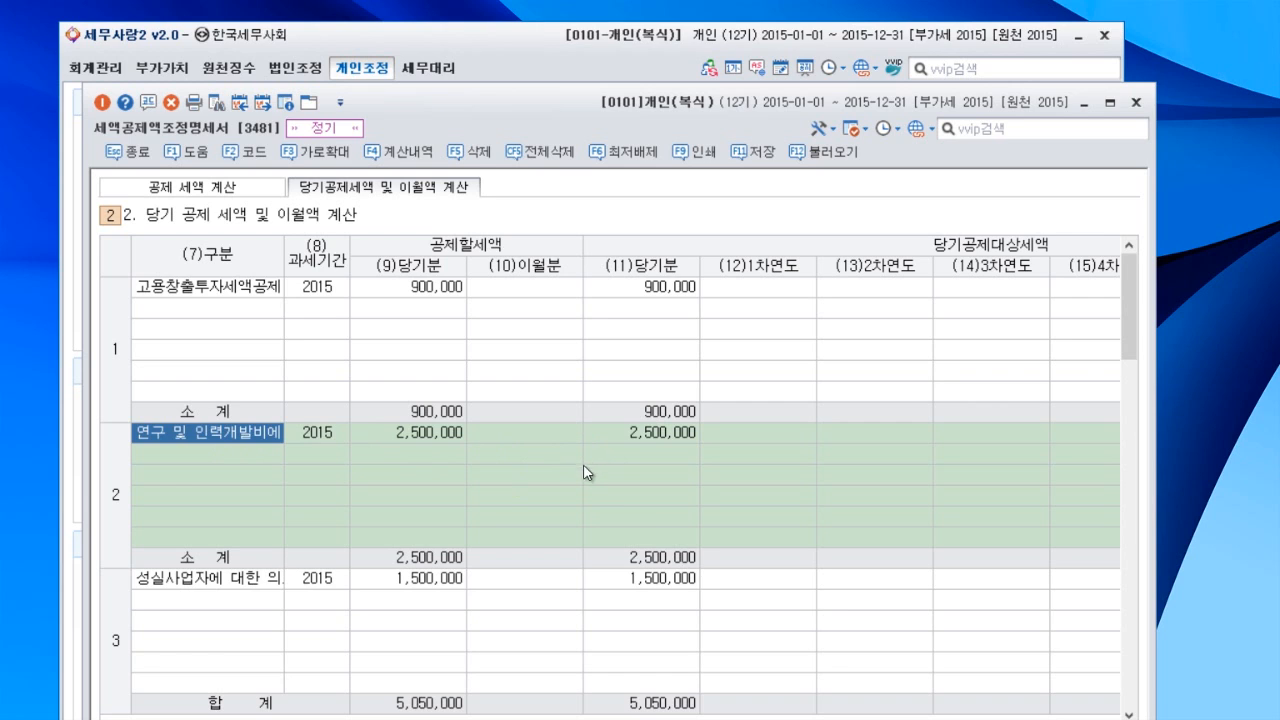
{"action": "left_click", "coordinate": [627, 157]}
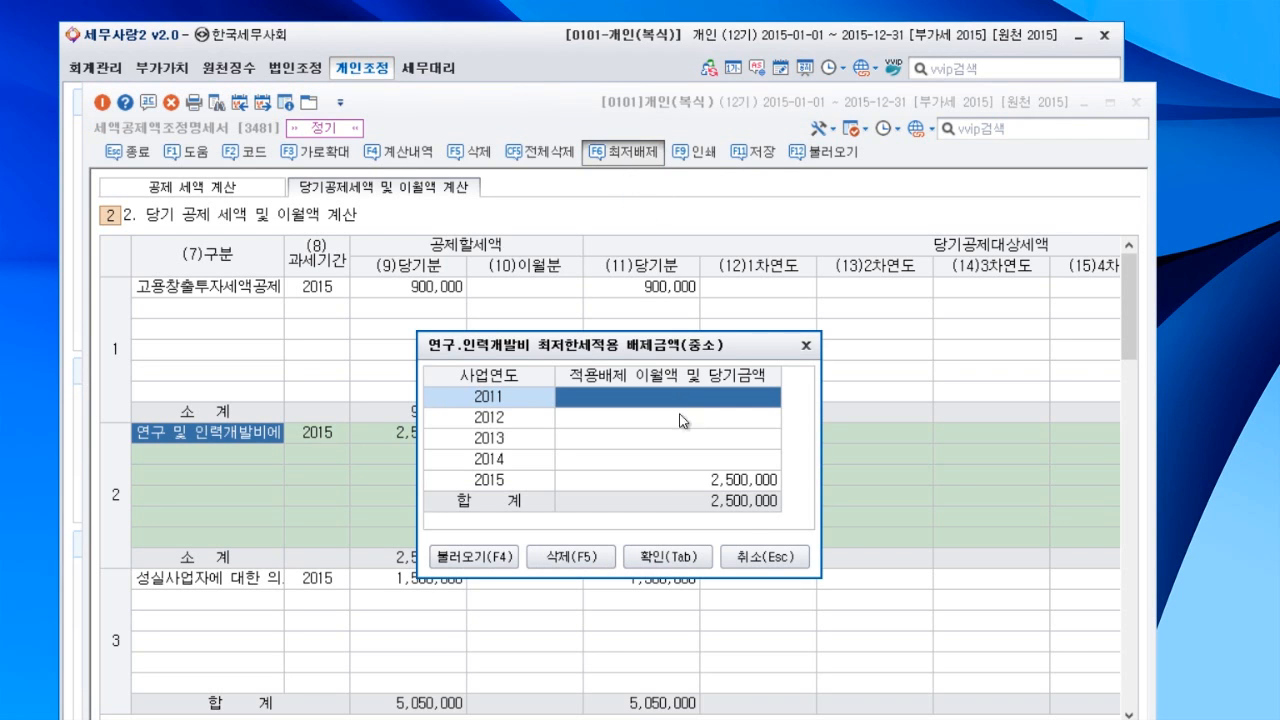
{"action": "left_click", "coordinate": [682, 486]}
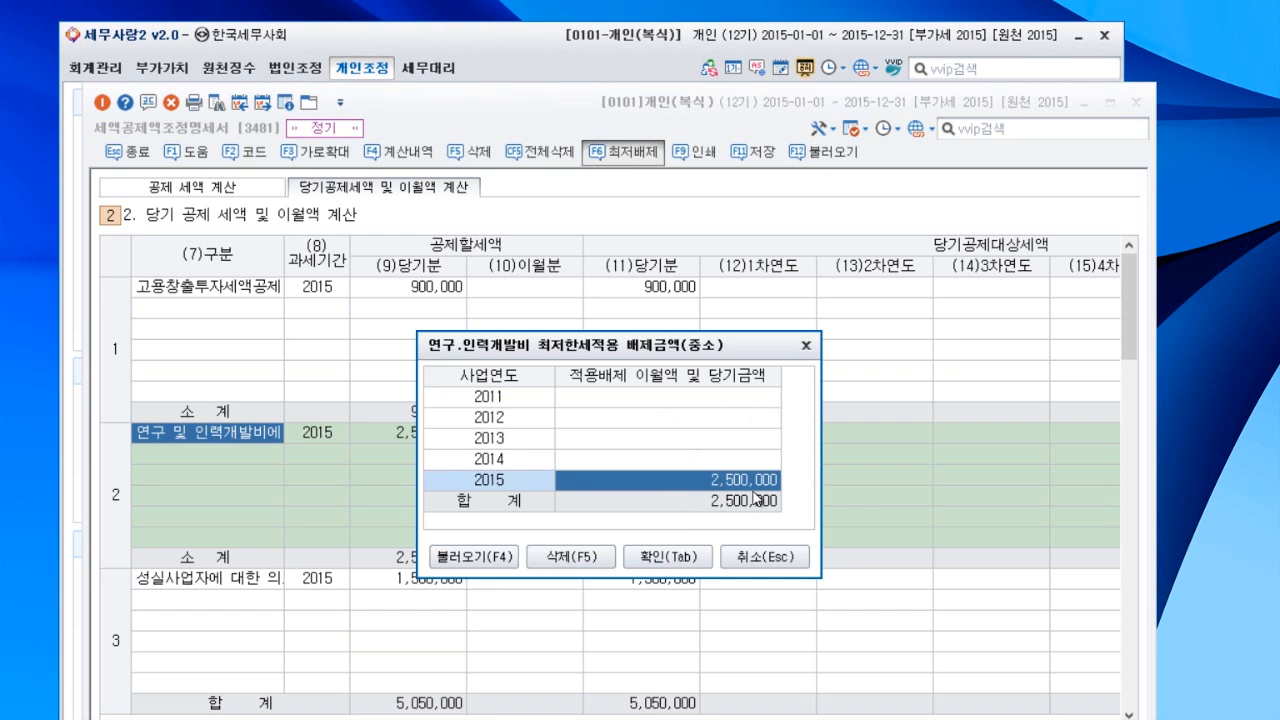
{"action": "left_click", "coordinate": [690, 557]}
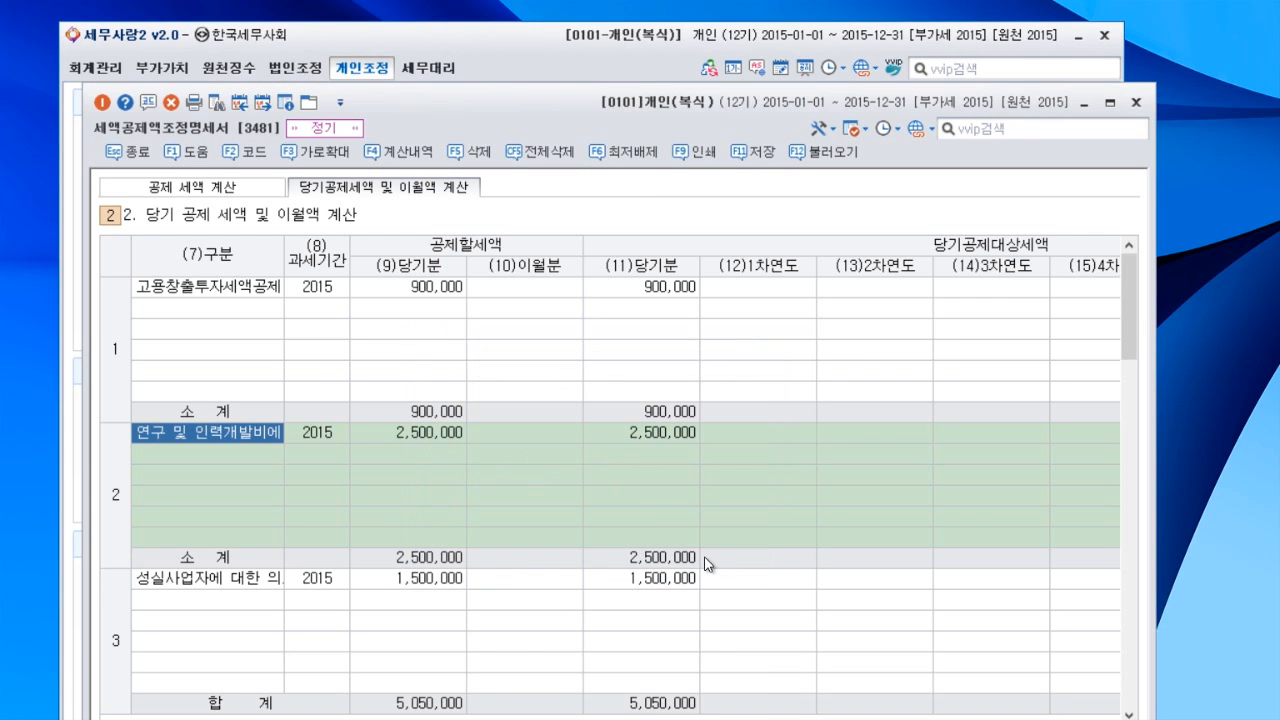